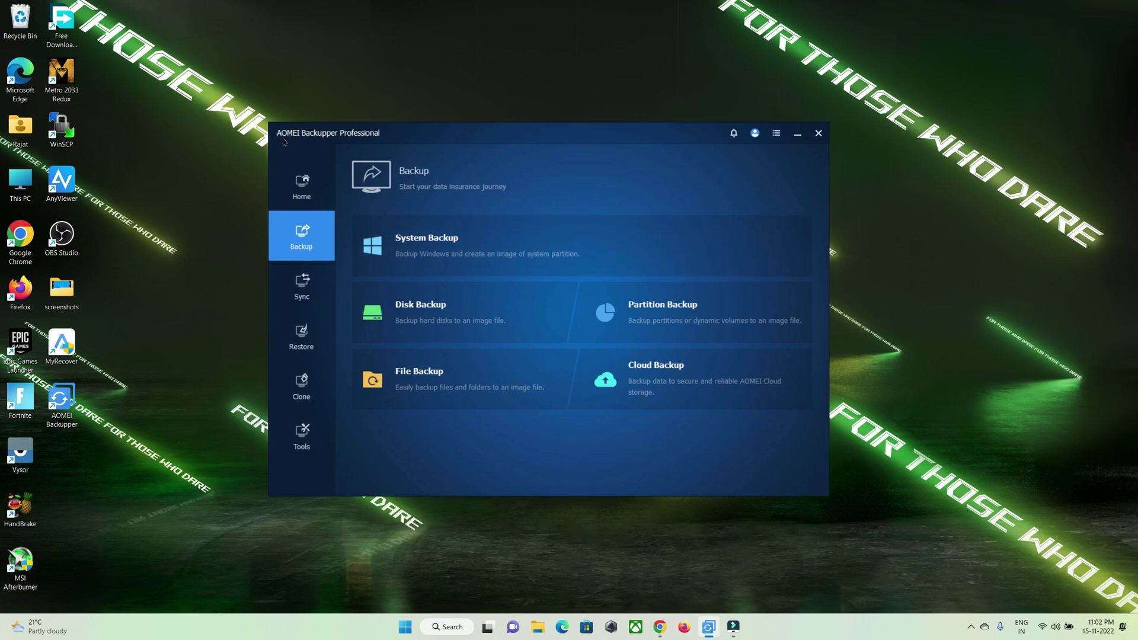
- Switch to Chrome and review the AOMEI Backupper feature list on ubackup.com, including disk cloning and cloud backup
{"action": "left_click", "coordinate": [661, 630]}
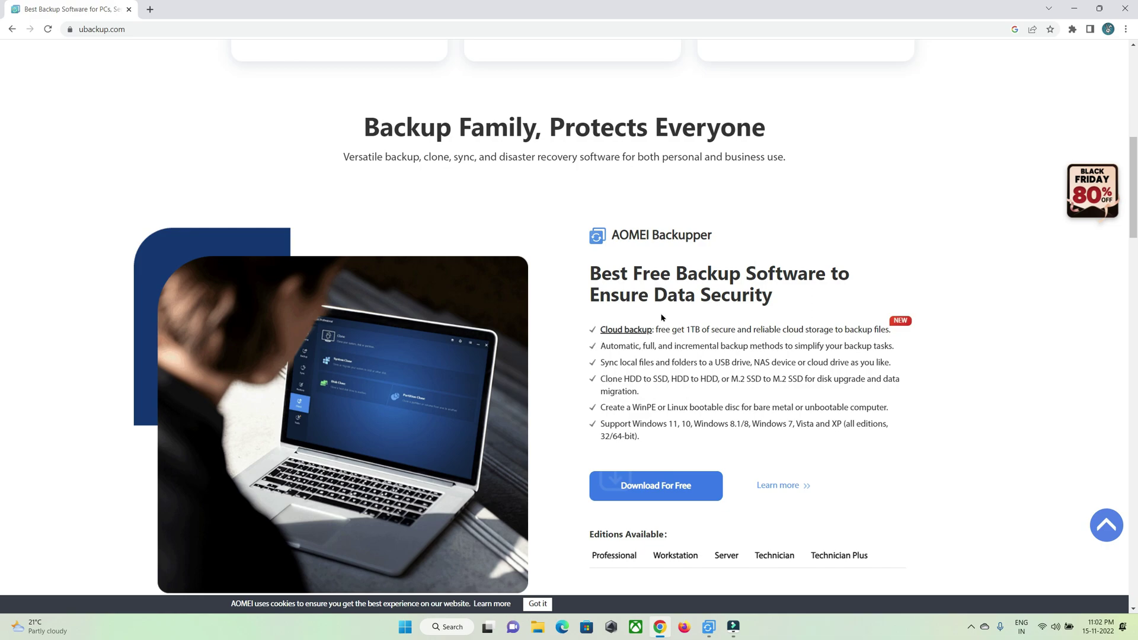
{"action": "double_click", "coordinate": [630, 379]}
{"action": "double_click", "coordinate": [660, 379]}
{"action": "left_click_drag", "start_coordinate": [847, 329], "coordinate": [890, 329]}
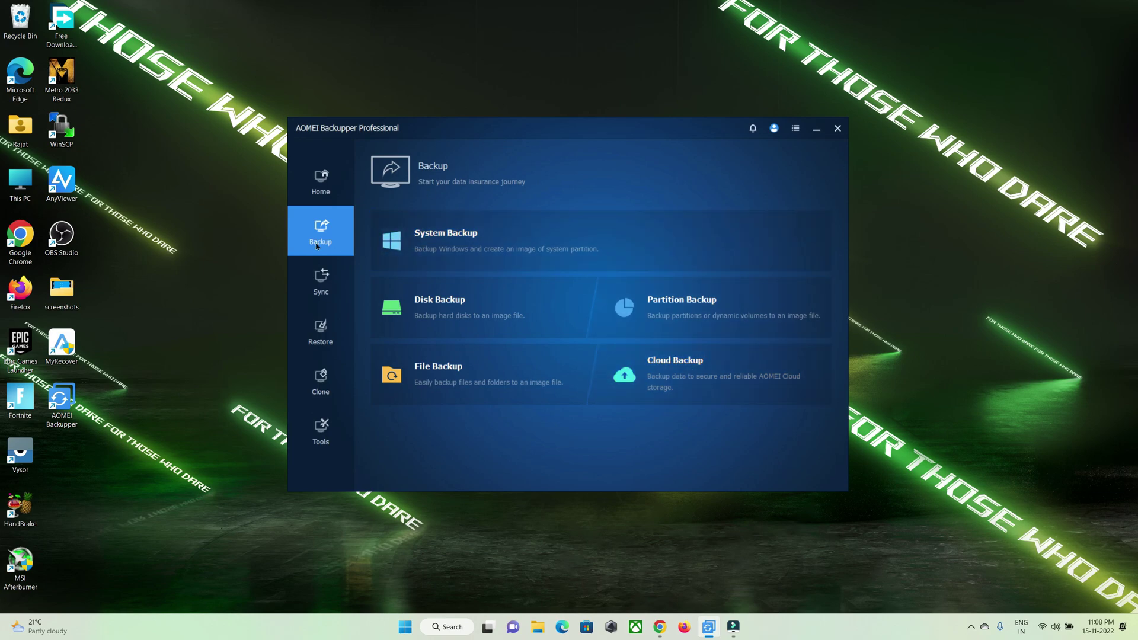
- Open System Backup and look at the folder chooser for a local destination path, leaving it without choosing
{"action": "left_click", "coordinate": [456, 243]}
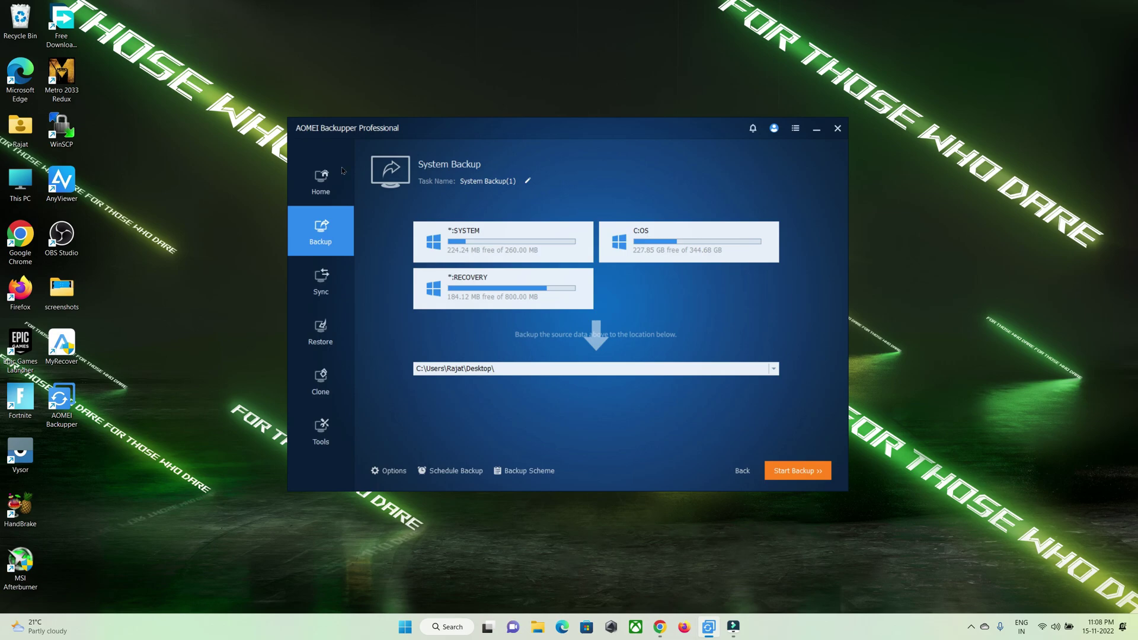
{"action": "left_click", "coordinate": [774, 370]}
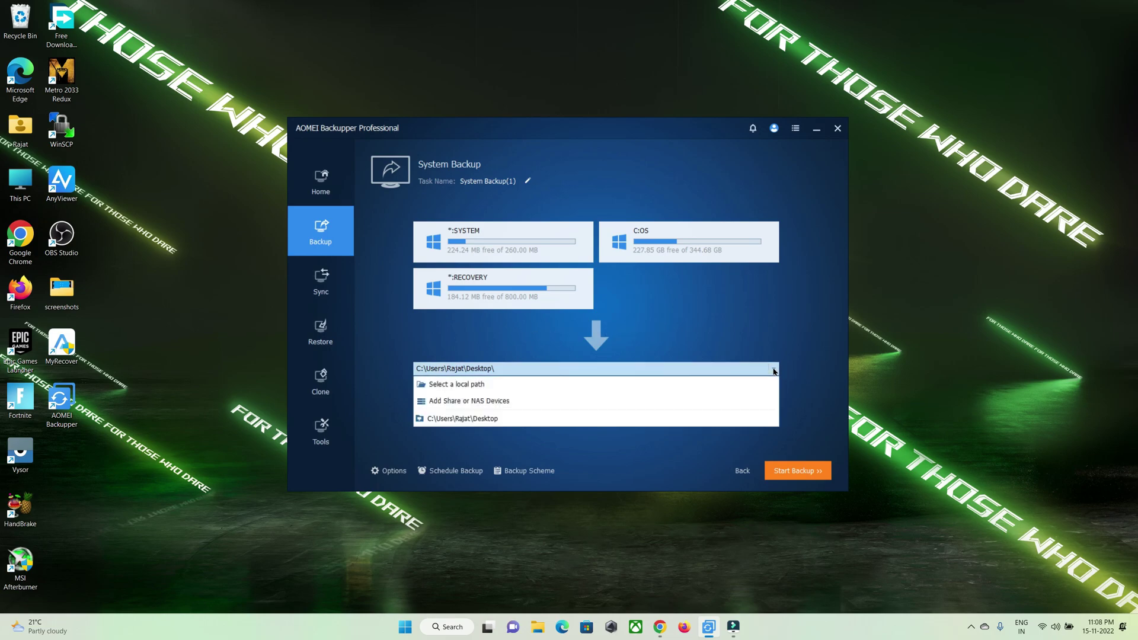
{"action": "left_click", "coordinate": [508, 384]}
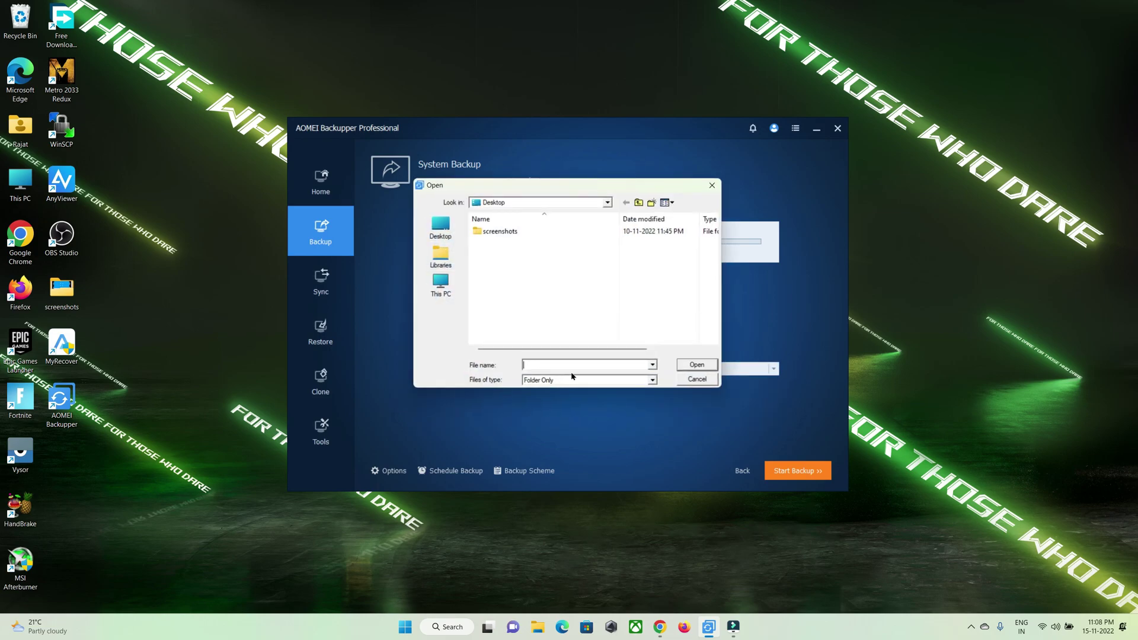
{"action": "left_click", "coordinate": [699, 382]}
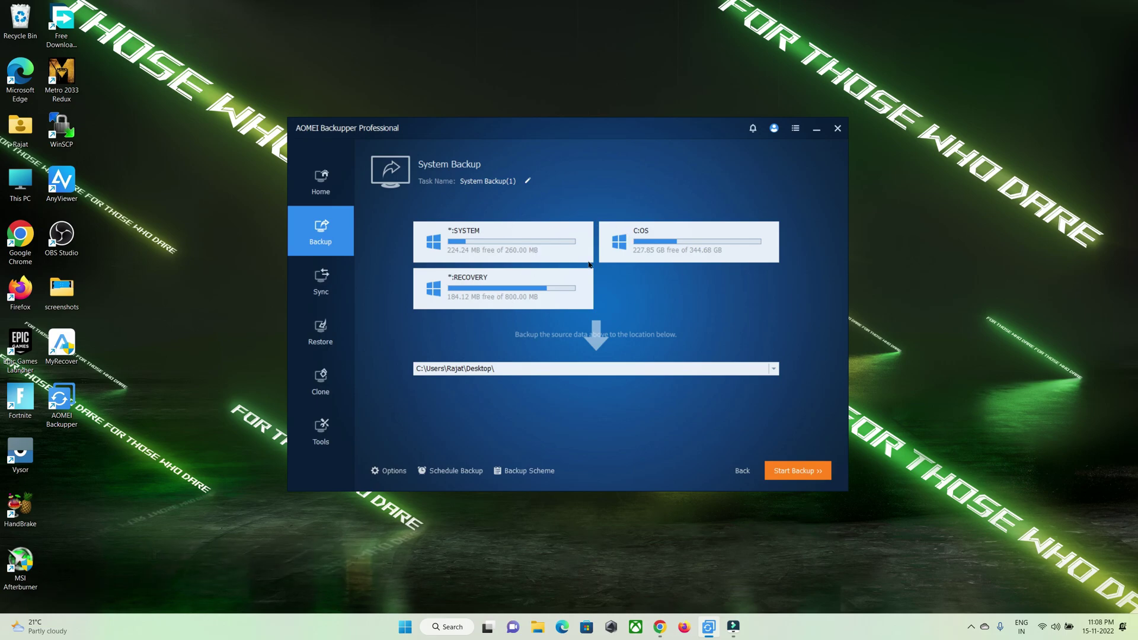
- Choose the Desktop as the local destination for the system backup and start the backup
{"action": "left_click", "coordinate": [475, 368]}
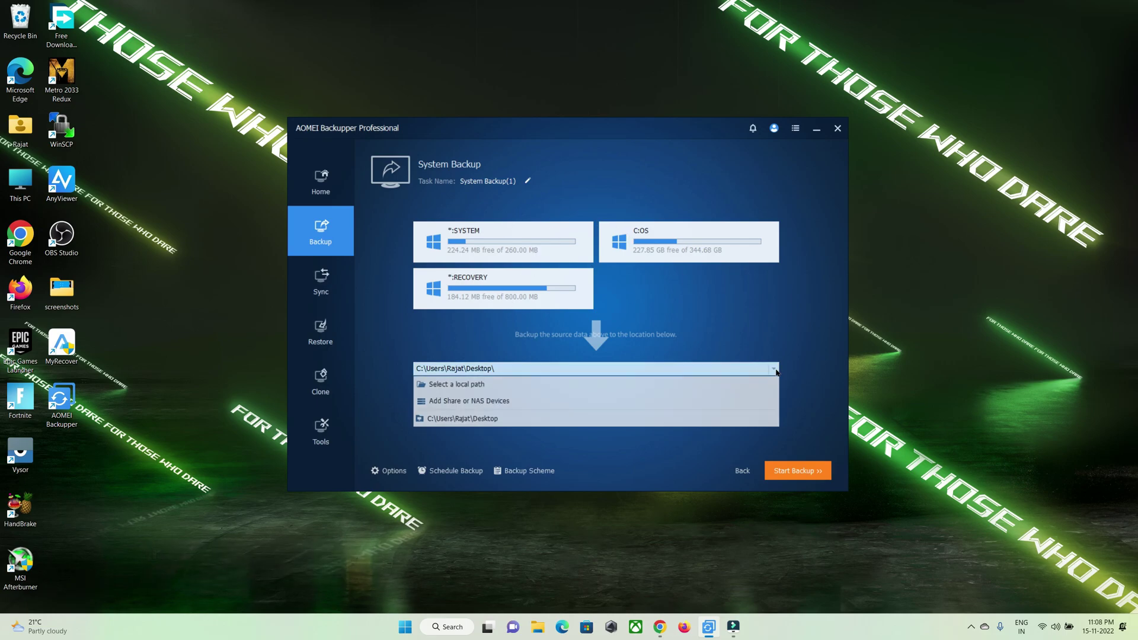
{"action": "left_click", "coordinate": [475, 384]}
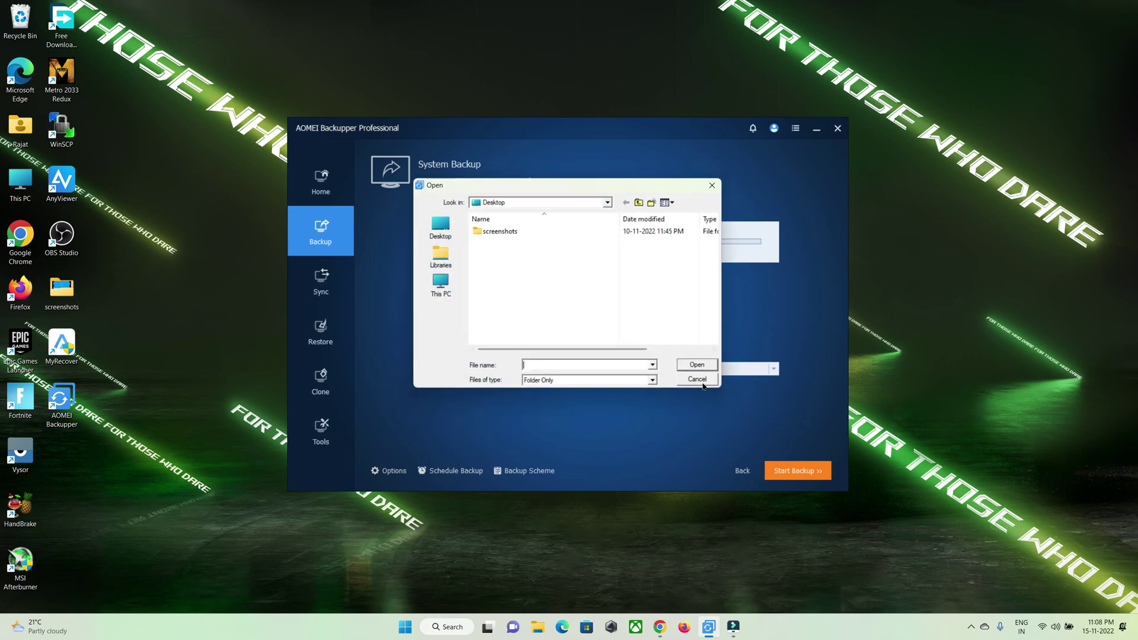
{"action": "left_click", "coordinate": [697, 365]}
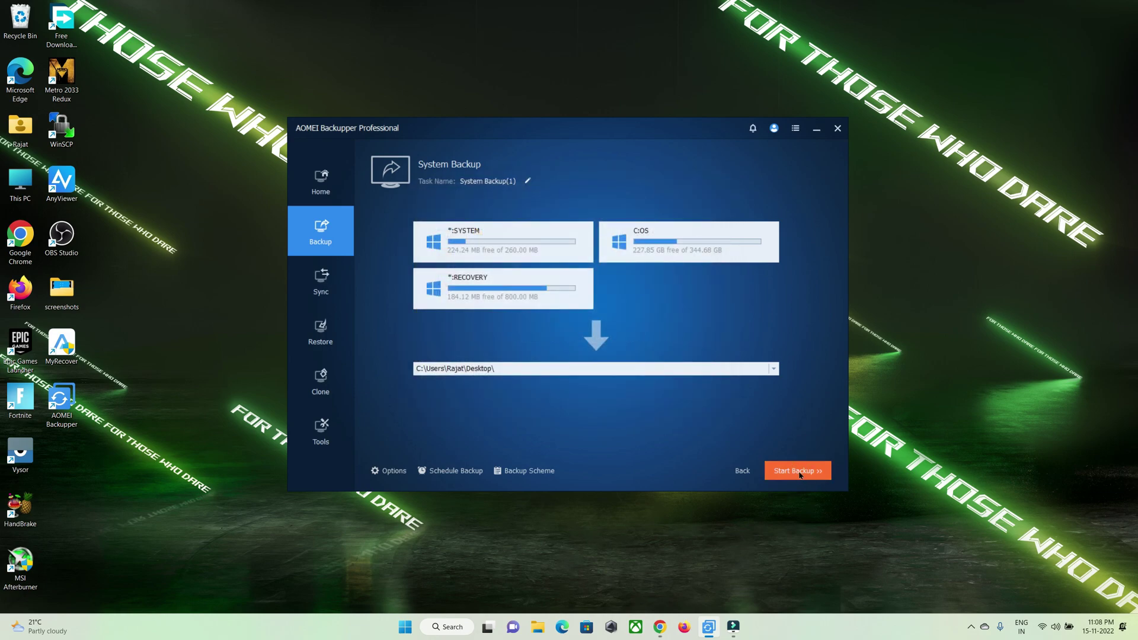
{"action": "left_click", "coordinate": [799, 472]}
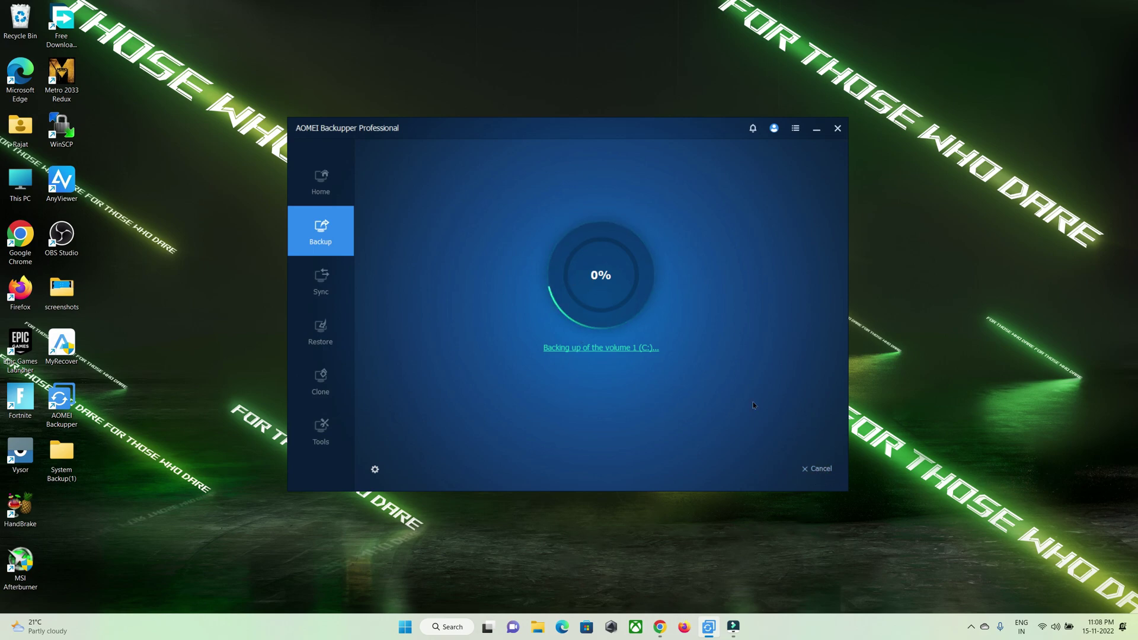
- Cancel the running system backup and return to the backup types
{"action": "left_click", "coordinate": [820, 472]}
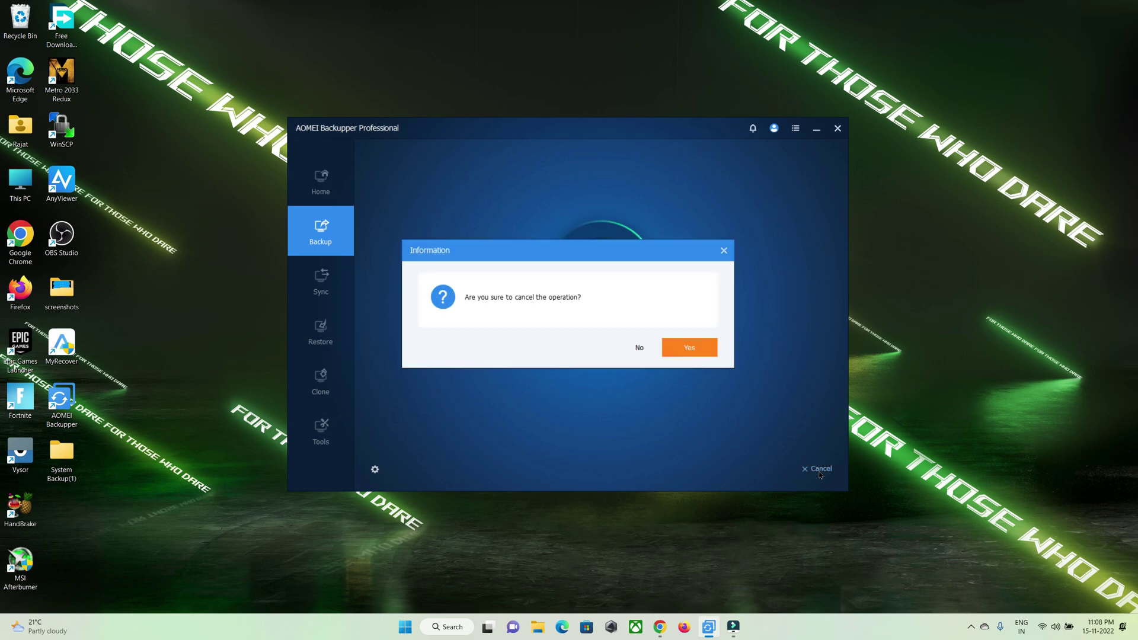
{"action": "left_click", "coordinate": [690, 347]}
{"action": "left_click", "coordinate": [320, 232]}
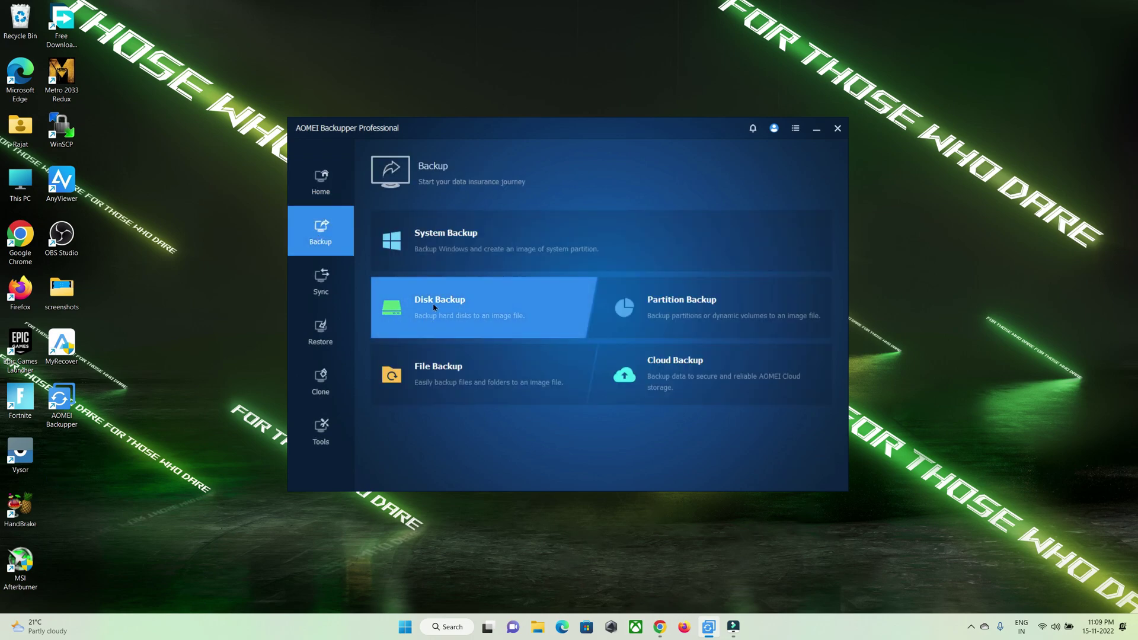
- Set up a disk backup with Disk0 as the source disk
{"action": "left_click", "coordinate": [469, 310]}
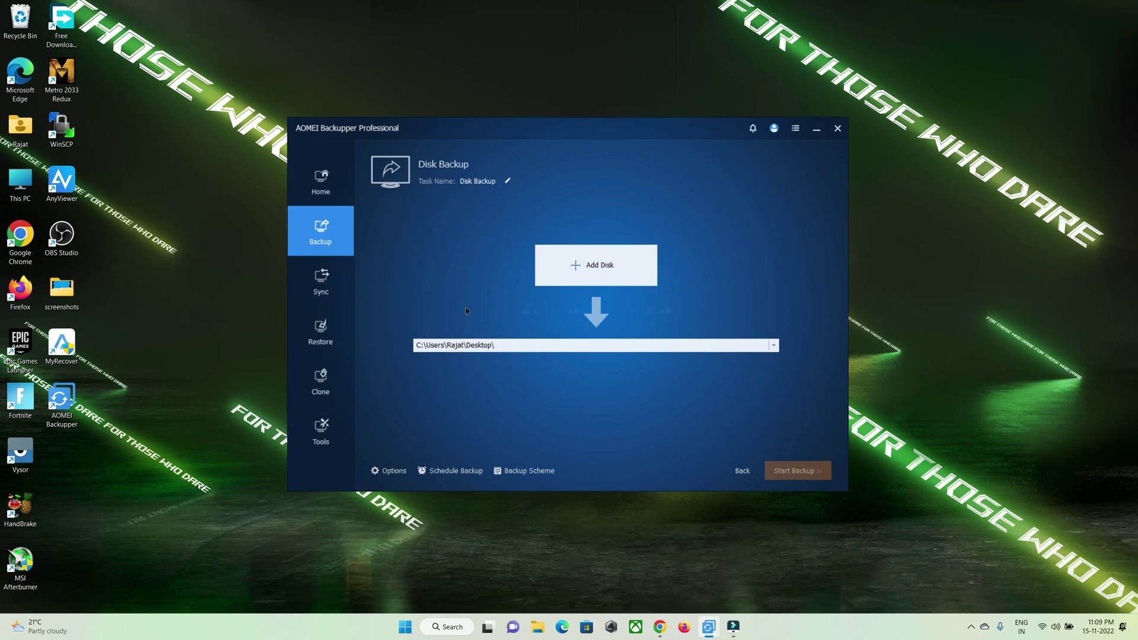
{"action": "left_click", "coordinate": [597, 277]}
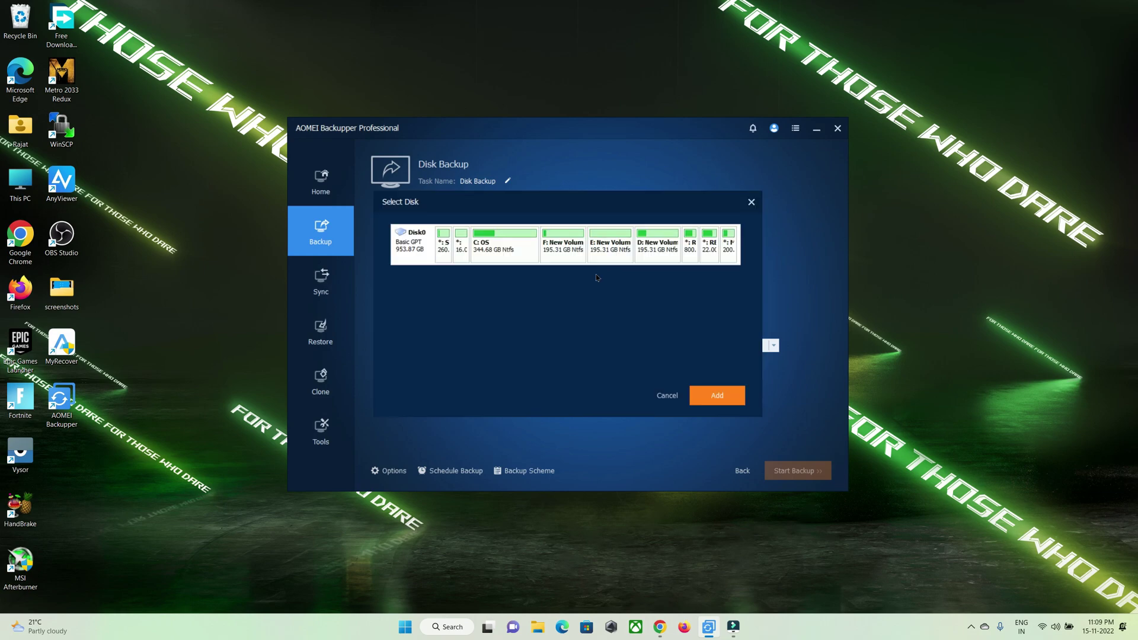
{"action": "left_click", "coordinate": [513, 263]}
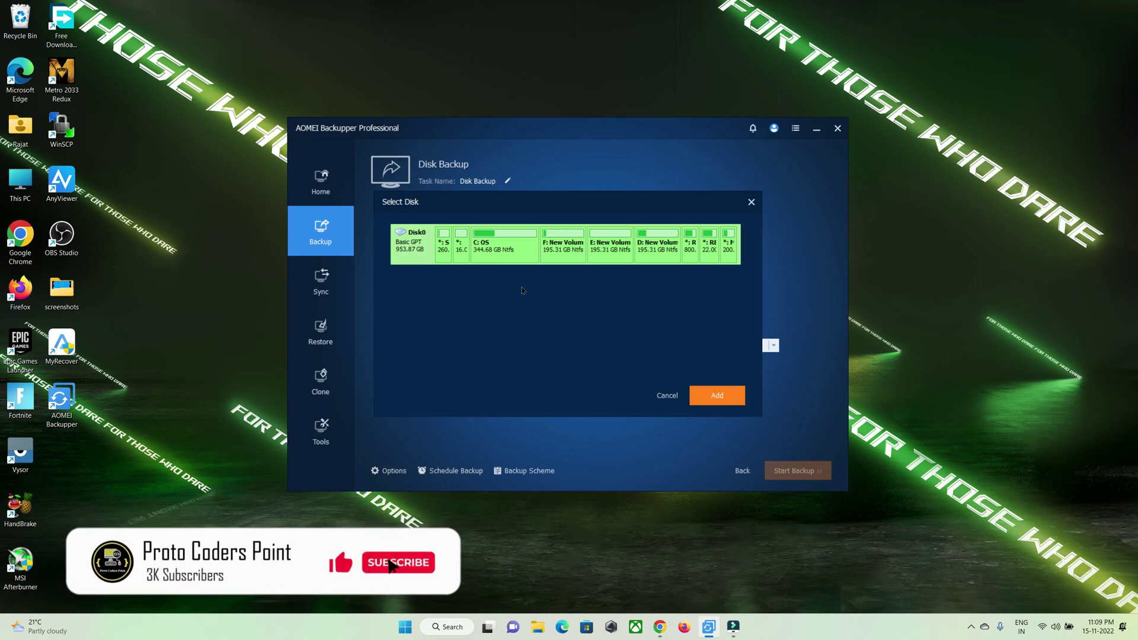
{"action": "left_click", "coordinate": [727, 401]}
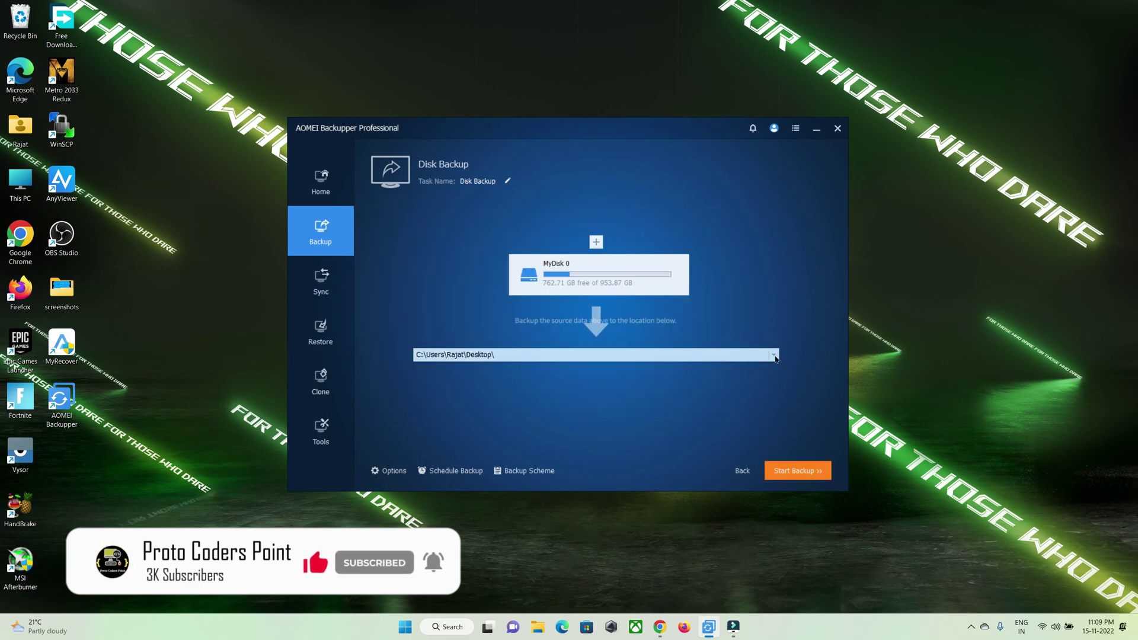
- Look over the destination choices for the disk backup and return to the backup types
{"action": "left_click", "coordinate": [474, 354]}
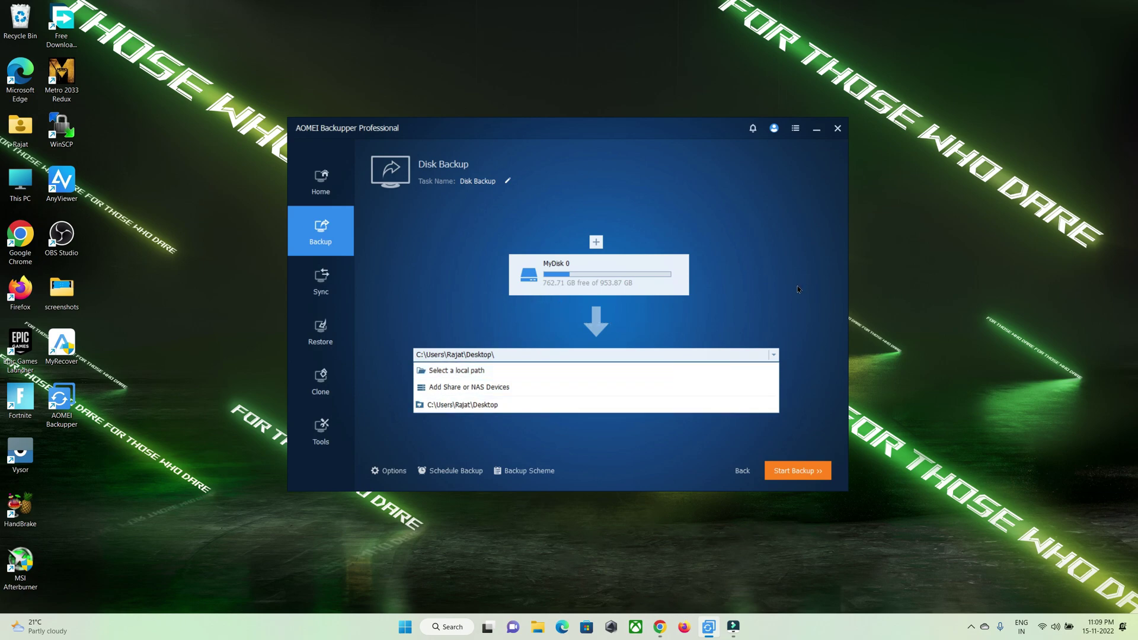
{"action": "left_click", "coordinate": [829, 413]}
{"action": "left_click", "coordinate": [321, 231]}
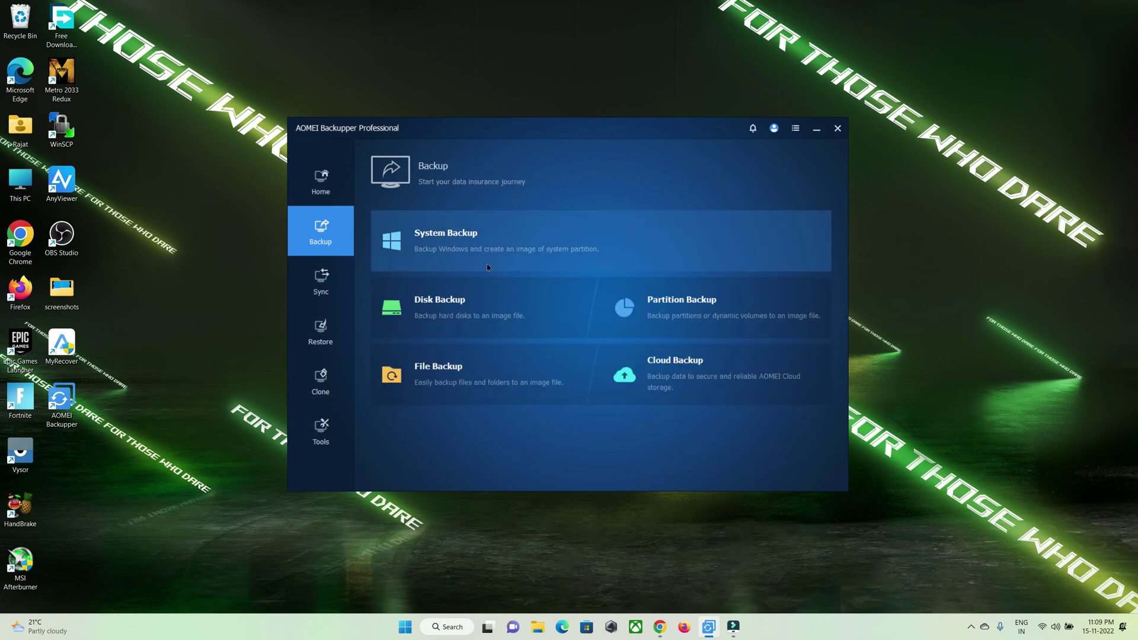
- Set up a partition backup and select the C:, F:, E: and D: partitions of Disk0
{"action": "left_click", "coordinate": [681, 301]}
{"action": "left_click", "coordinate": [604, 273]}
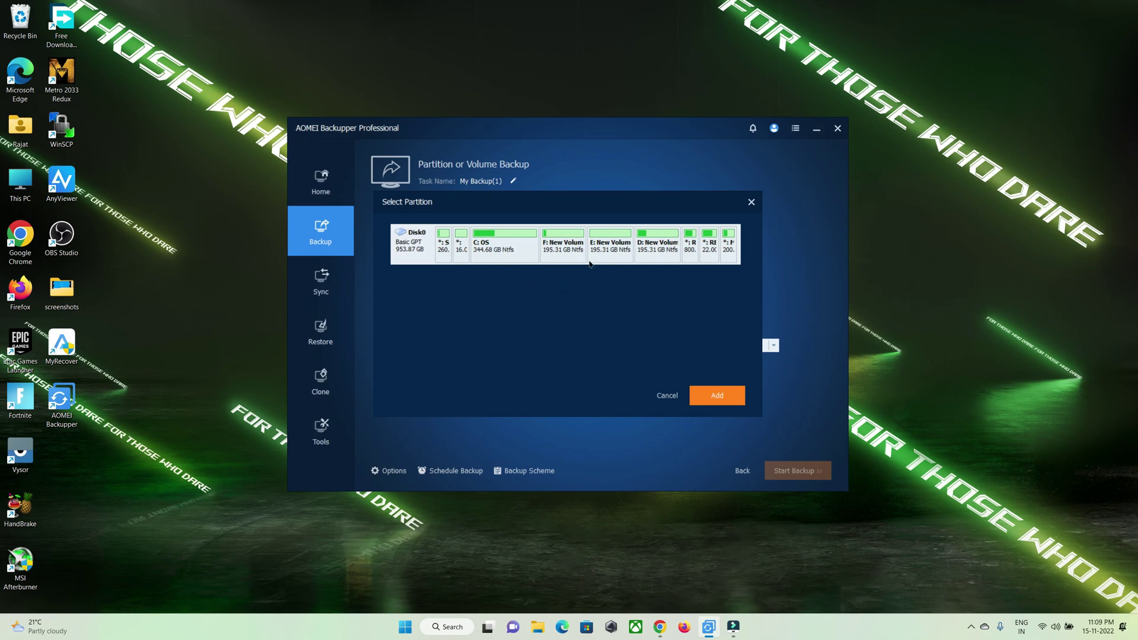
{"action": "left_click", "coordinate": [503, 250]}
{"action": "left_click", "coordinate": [569, 253]}
{"action": "left_click", "coordinate": [610, 249]}
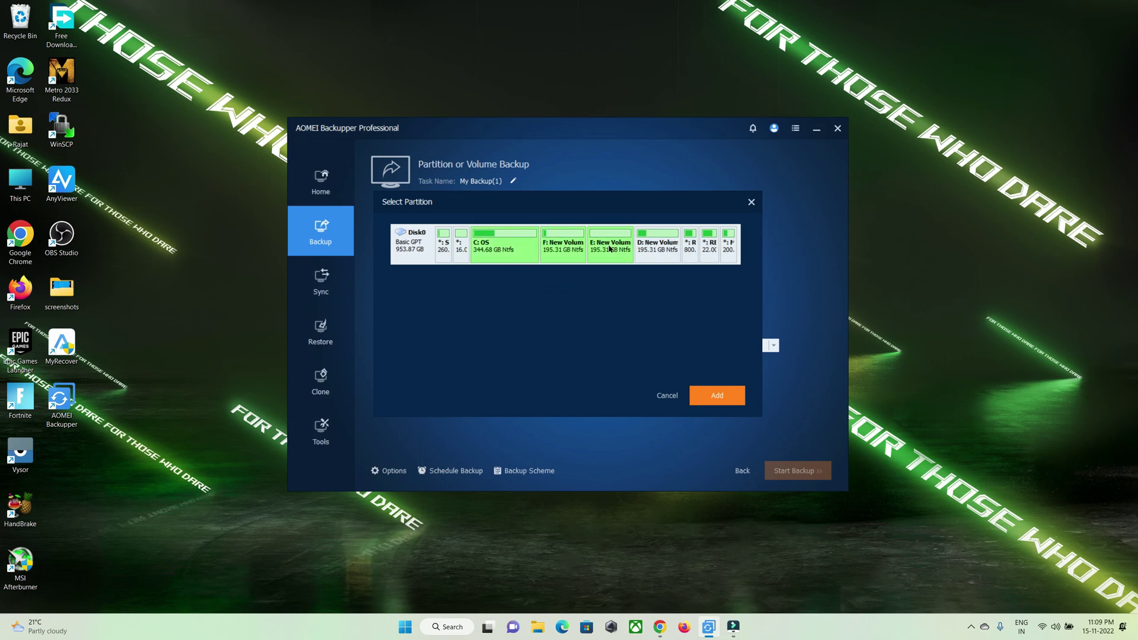
{"action": "left_click", "coordinate": [653, 253]}
- Reduce the selection to the E: partition, add it as the only source, and start the backup to the Desktop
{"action": "left_click", "coordinate": [605, 249]}
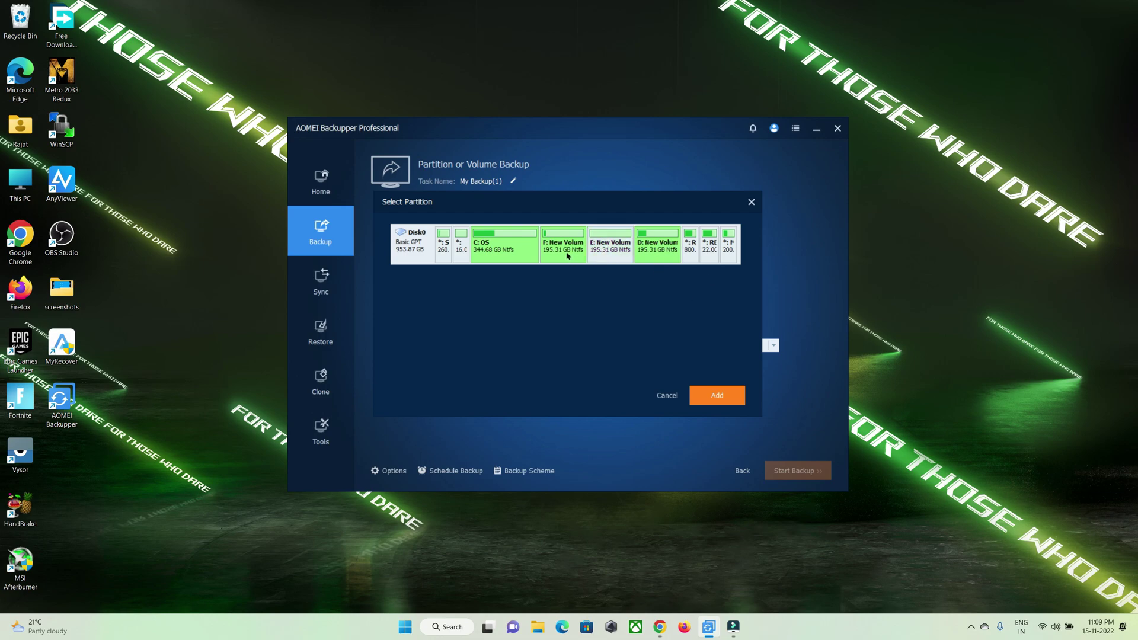
{"action": "left_click", "coordinate": [570, 255]}
{"action": "left_click", "coordinate": [504, 253]}
{"action": "left_click", "coordinate": [605, 255]}
{"action": "left_click", "coordinate": [646, 252]}
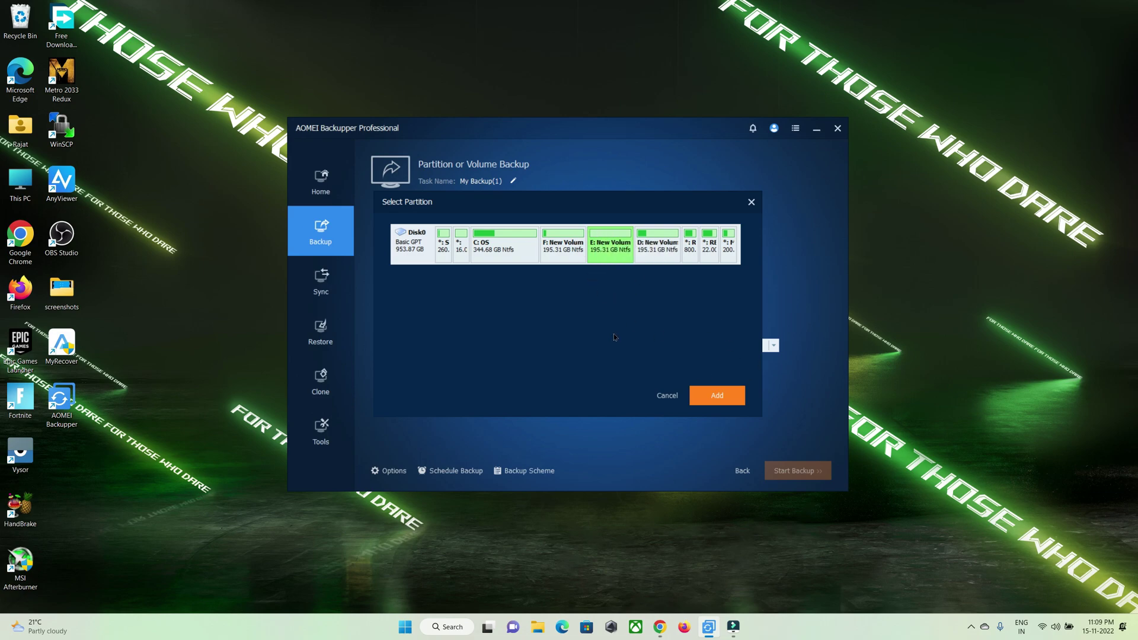
{"action": "left_click", "coordinate": [716, 395]}
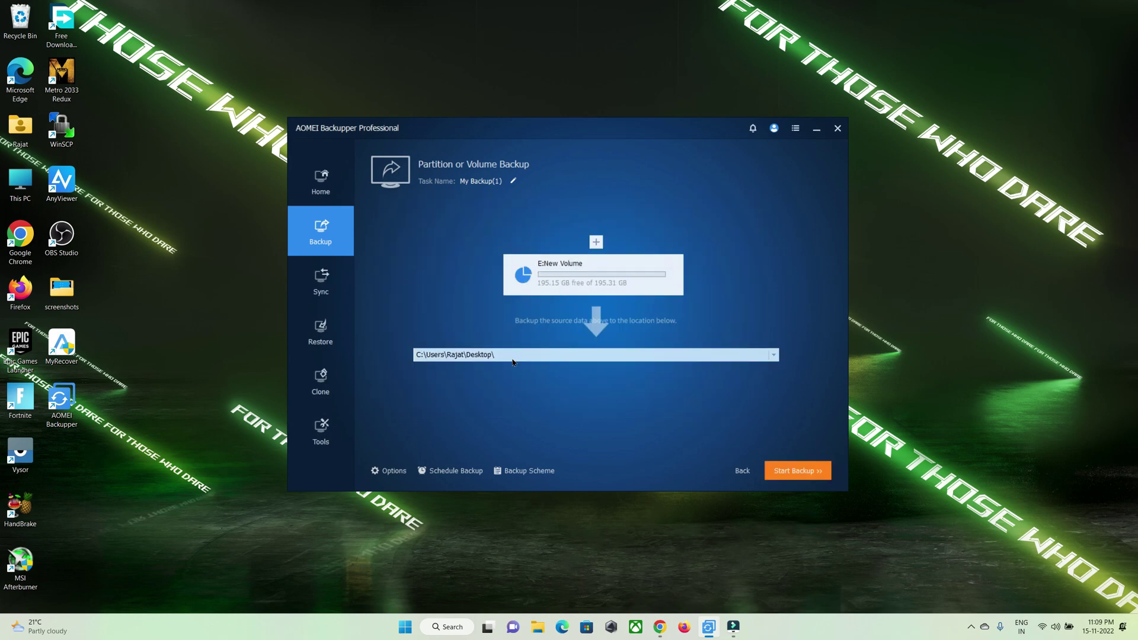
{"action": "left_click", "coordinate": [810, 473]}
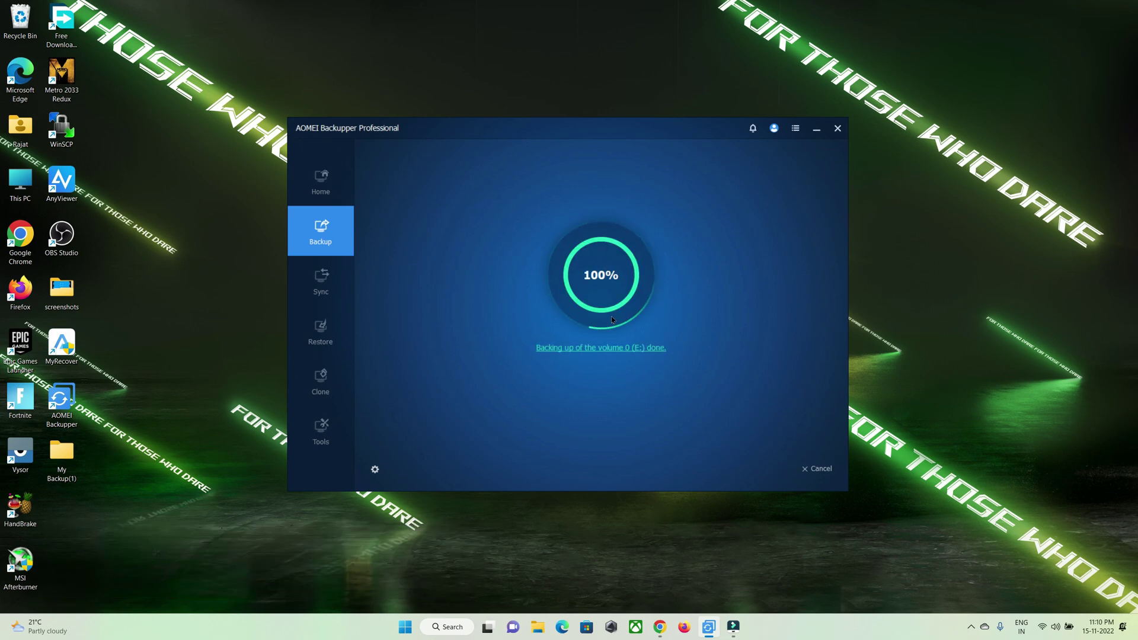
- Compare the size of the .adi file in the desktop's My Backup(1) folder with the combined size of both folders on E:
{"action": "double_click", "coordinate": [64, 452]}
{"action": "left_click", "coordinate": [134, 104]}
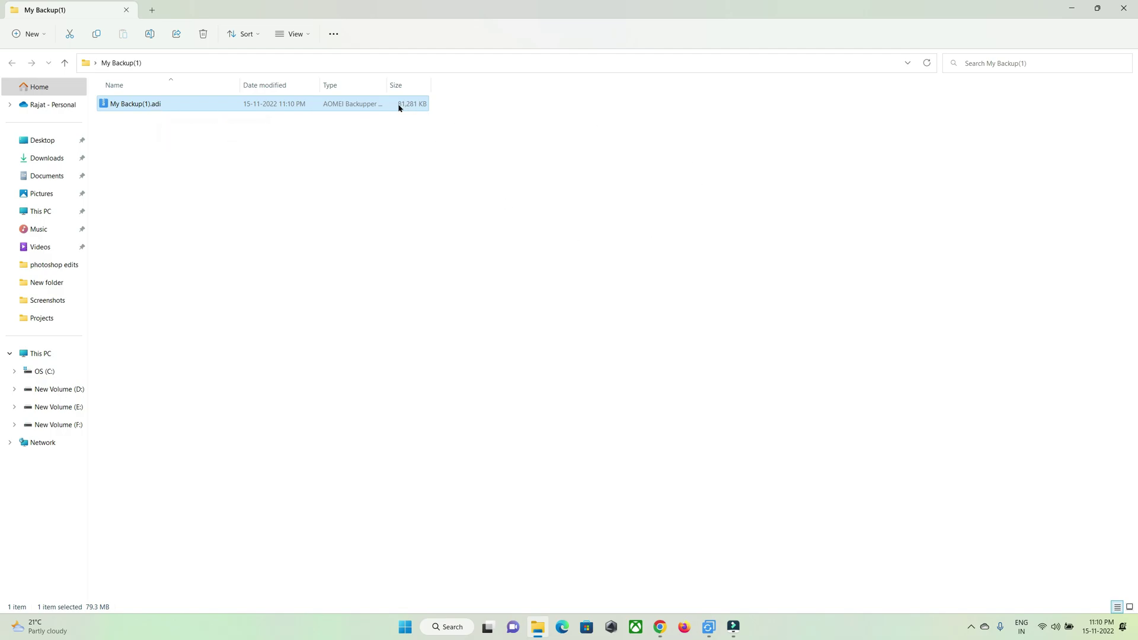
{"action": "left_click", "coordinate": [39, 353]}
{"action": "double_click", "coordinate": [443, 110]}
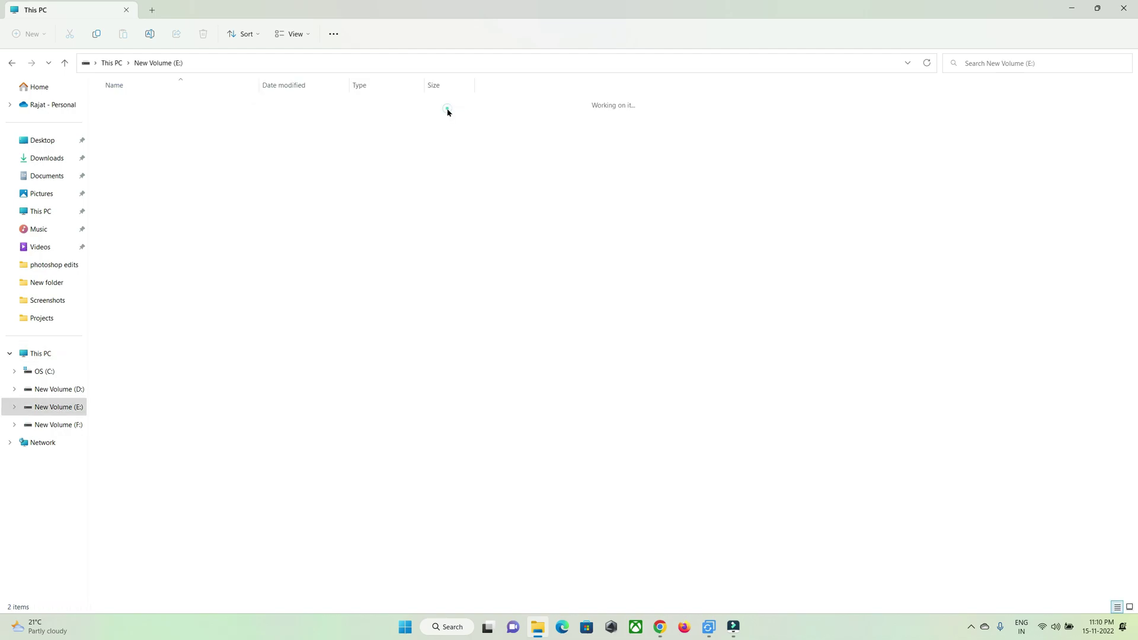
{"action": "left_click_drag", "start_coordinate": [266, 245], "coordinate": [134, 107]}
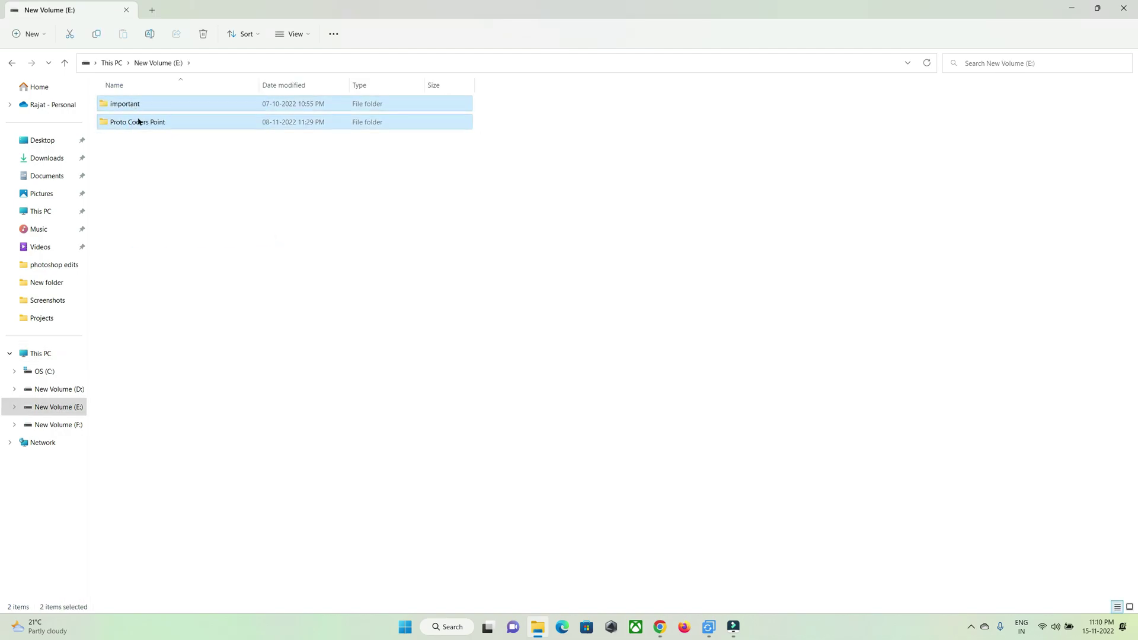
{"action": "right_click", "coordinate": [149, 126]}
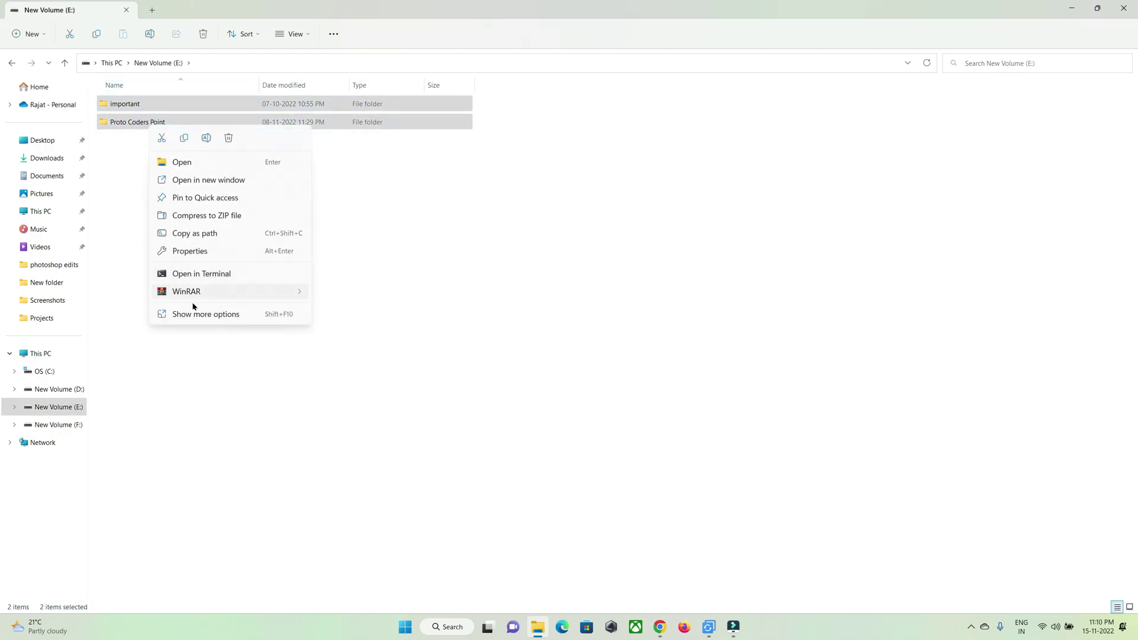
{"action": "left_click", "coordinate": [202, 314]}
{"action": "left_click", "coordinate": [246, 548]}
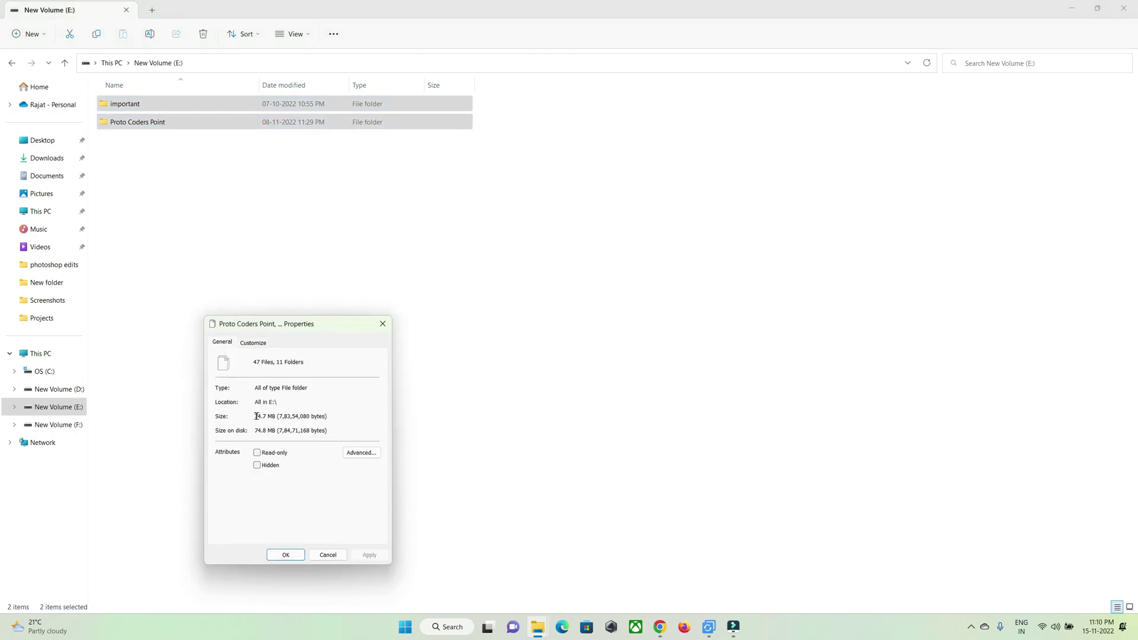
{"action": "left_click", "coordinate": [384, 324]}
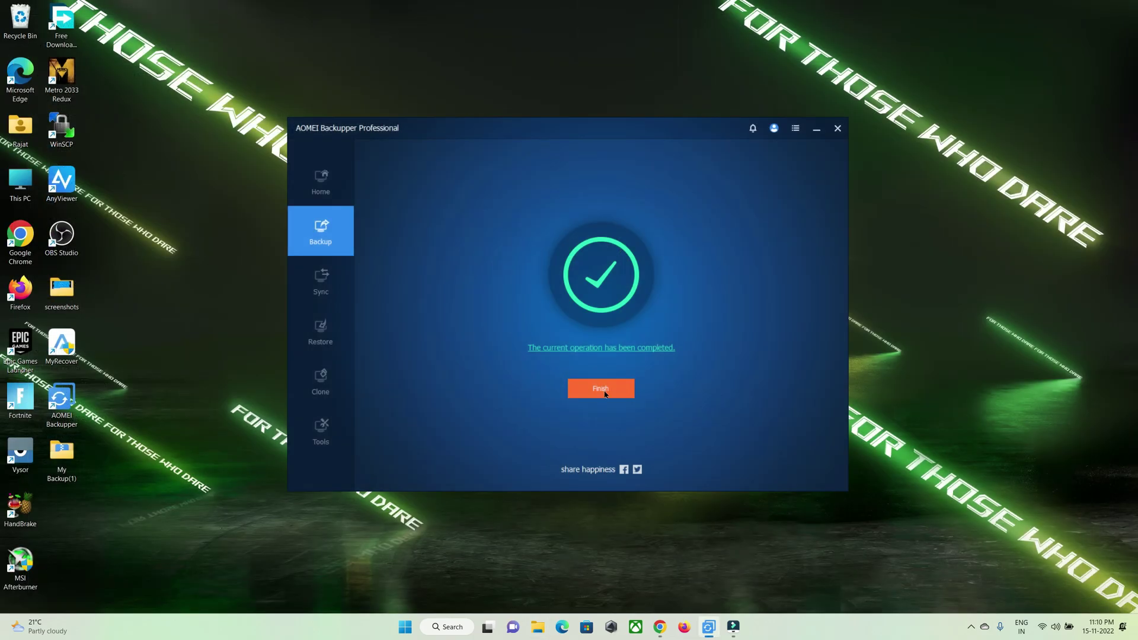
- Close the completed partition backup, set up a file backup of the TEJAS1 folder in Documents, and start it to the Desktop
{"action": "left_click", "coordinate": [604, 391]}
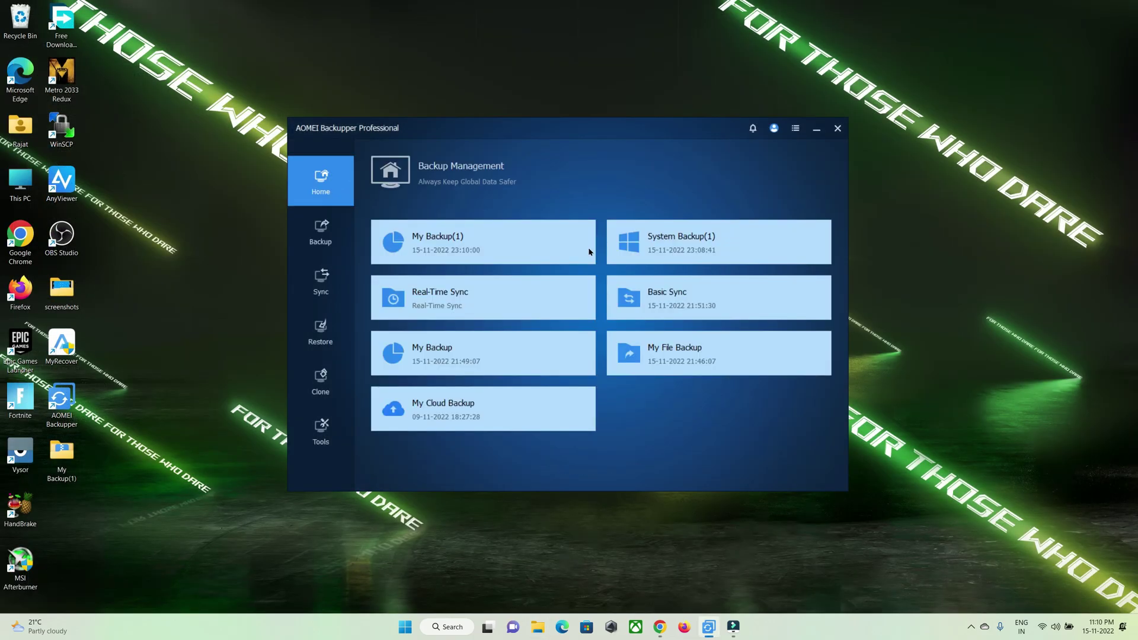
{"action": "left_click", "coordinate": [332, 232]}
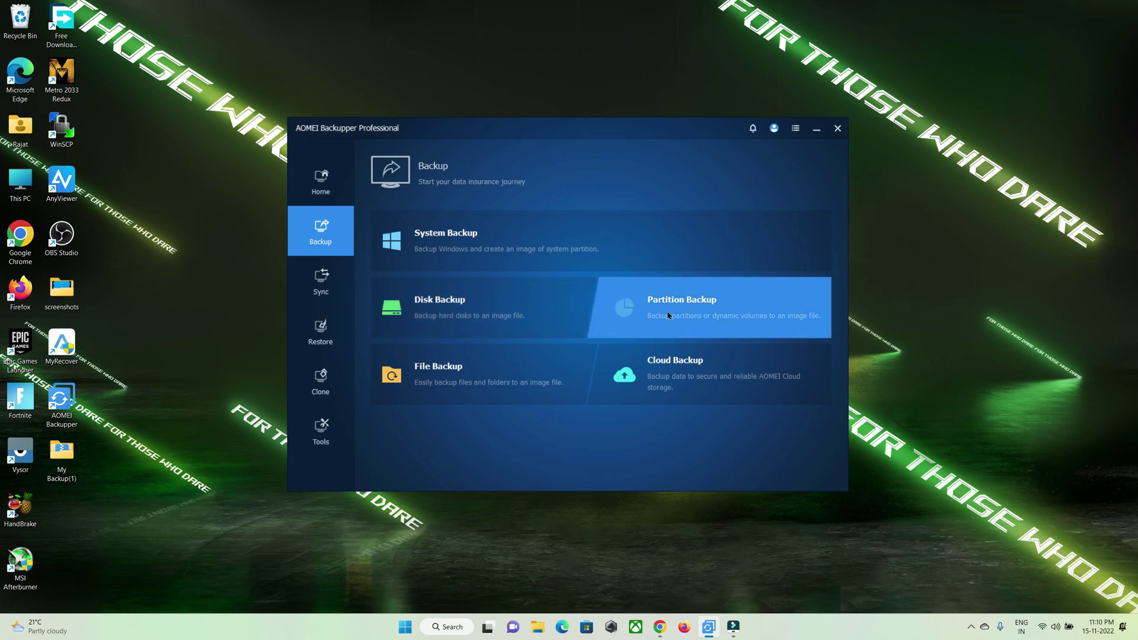
{"action": "left_click", "coordinate": [446, 382]}
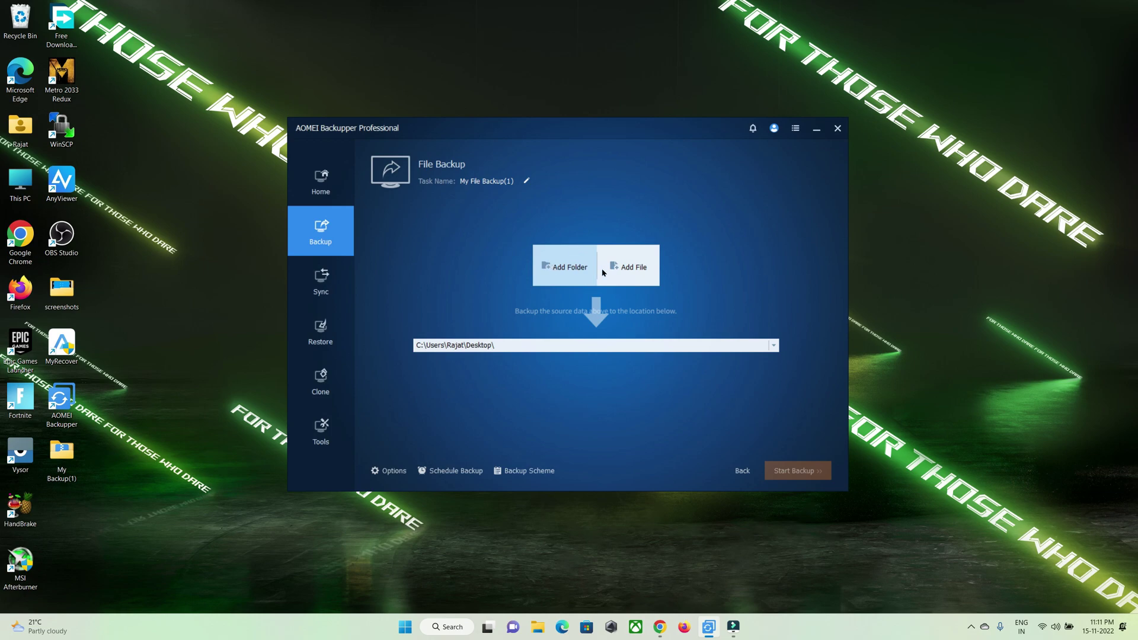
{"action": "left_click", "coordinate": [567, 268]}
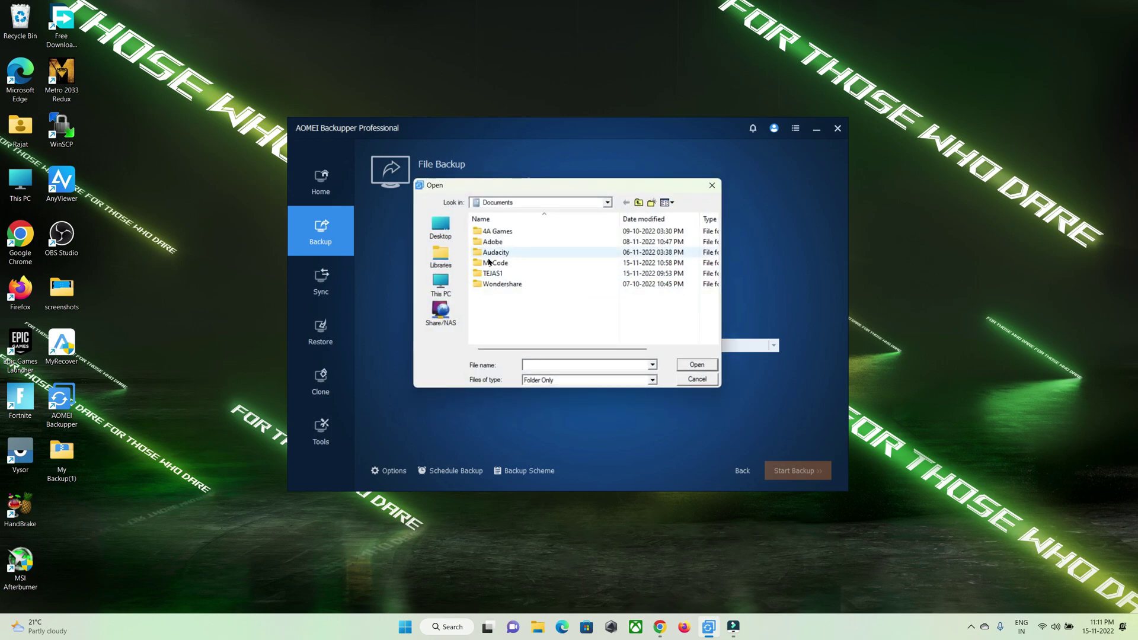
{"action": "left_click", "coordinate": [499, 275]}
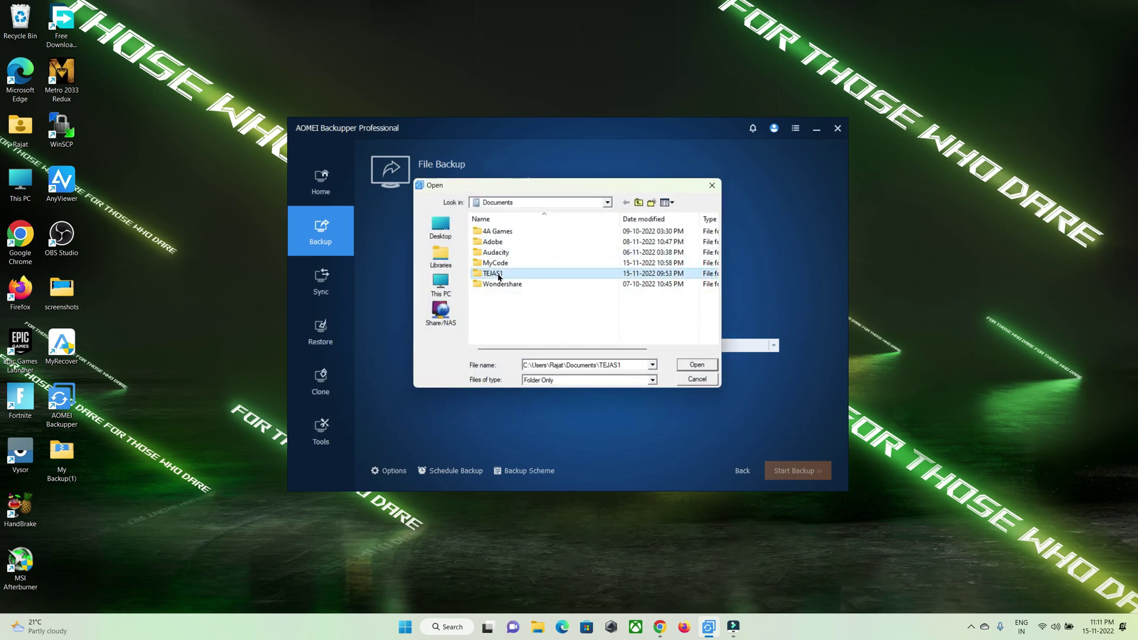
{"action": "left_click", "coordinate": [691, 369]}
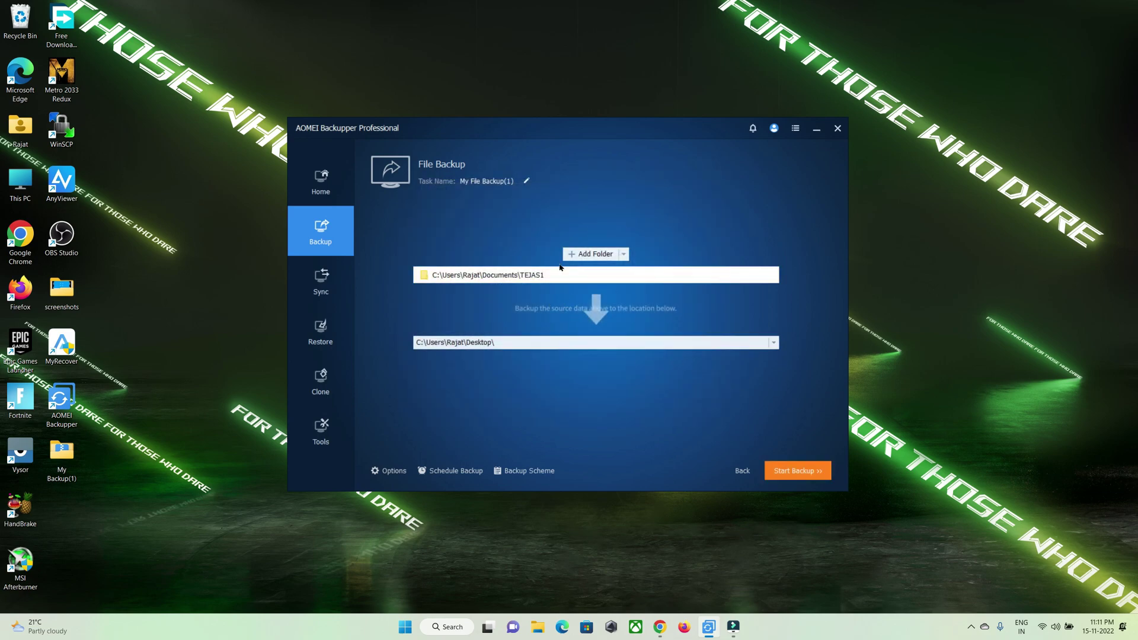
{"action": "left_click", "coordinate": [797, 471]}
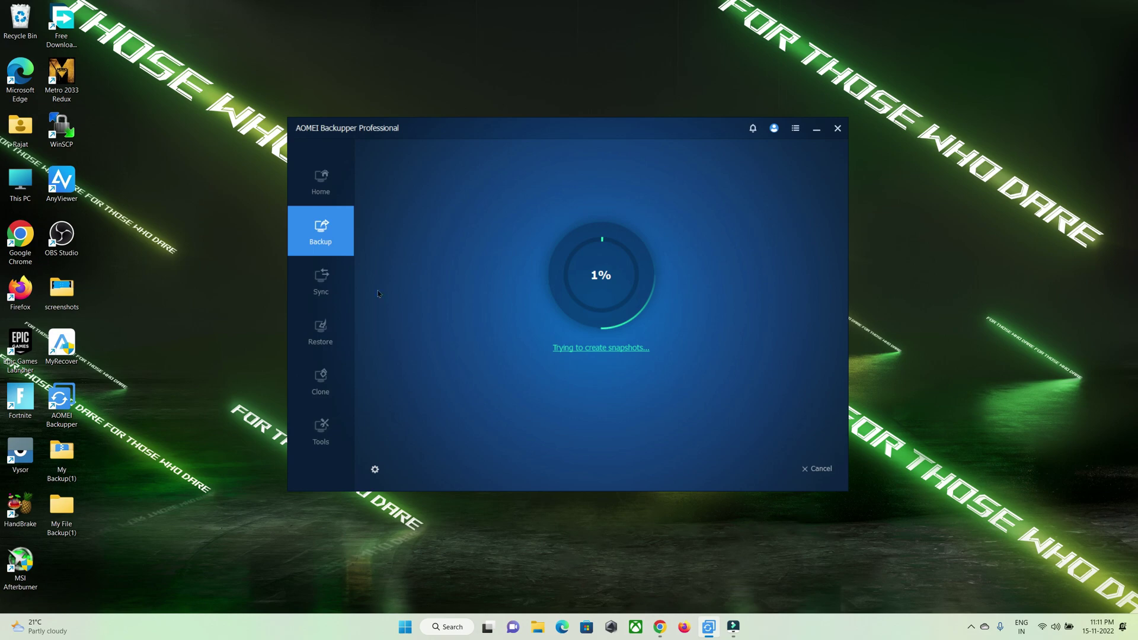
- Check the backup files in the desktop's My Backup(1) and My File Backup(1) folders
{"action": "double_click", "coordinate": [69, 455]}
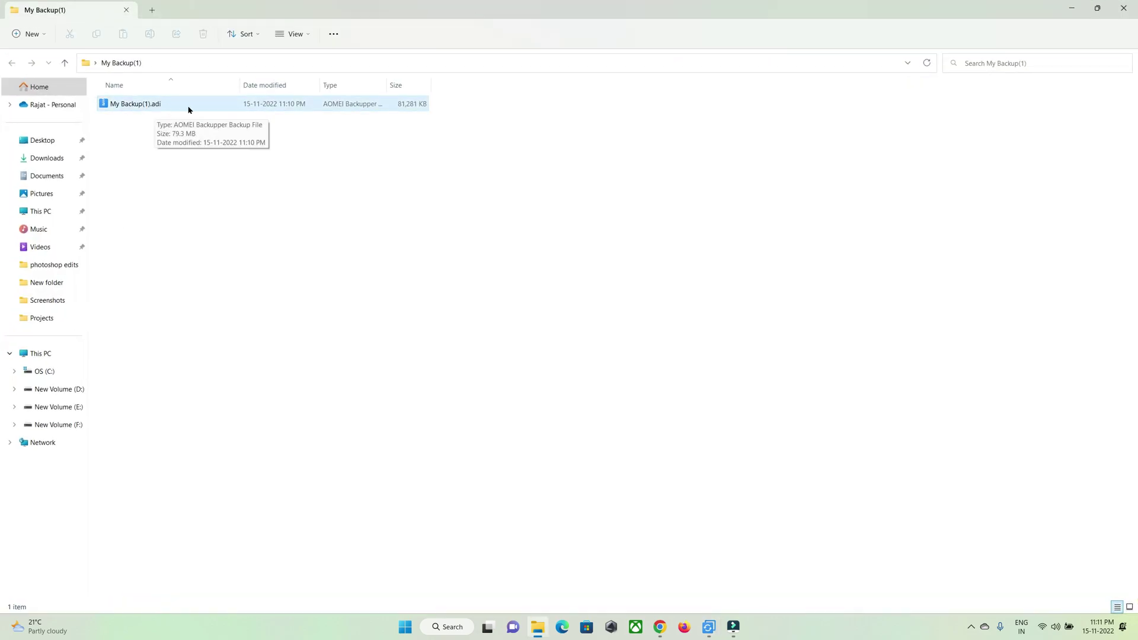
{"action": "left_click", "coordinate": [1123, 8]}
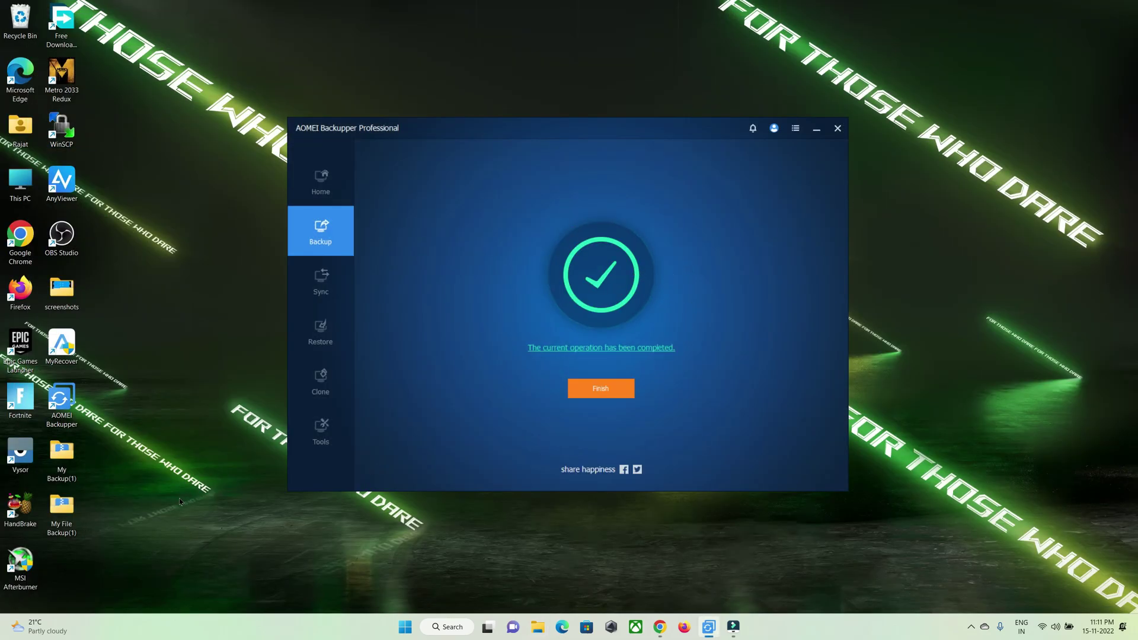
{"action": "double_click", "coordinate": [67, 508]}
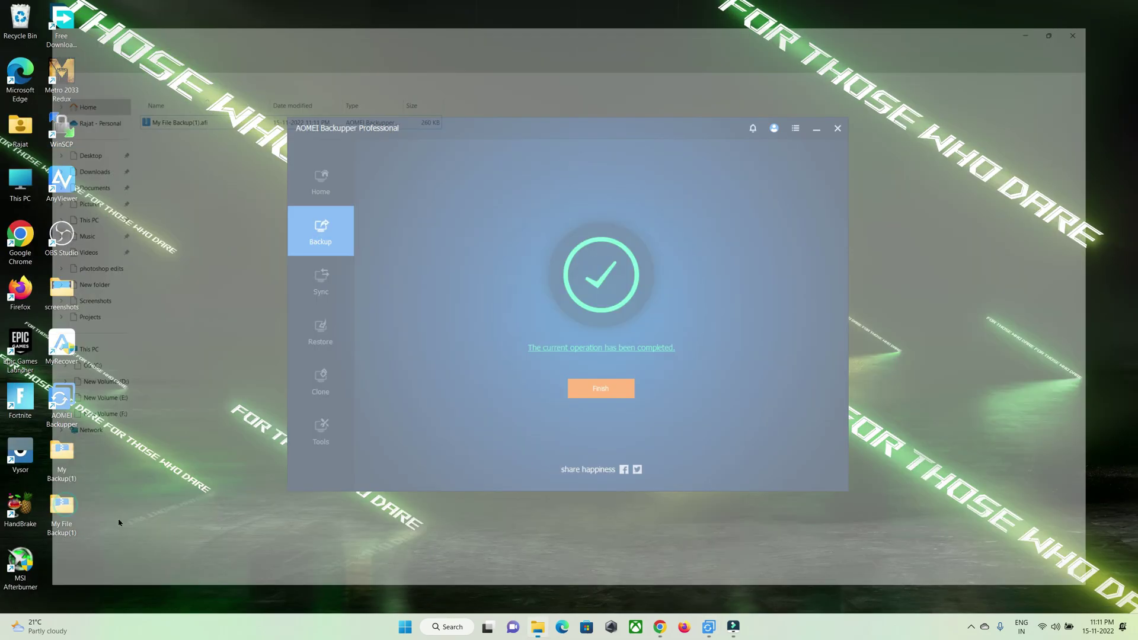
{"action": "left_click", "coordinate": [169, 110]}
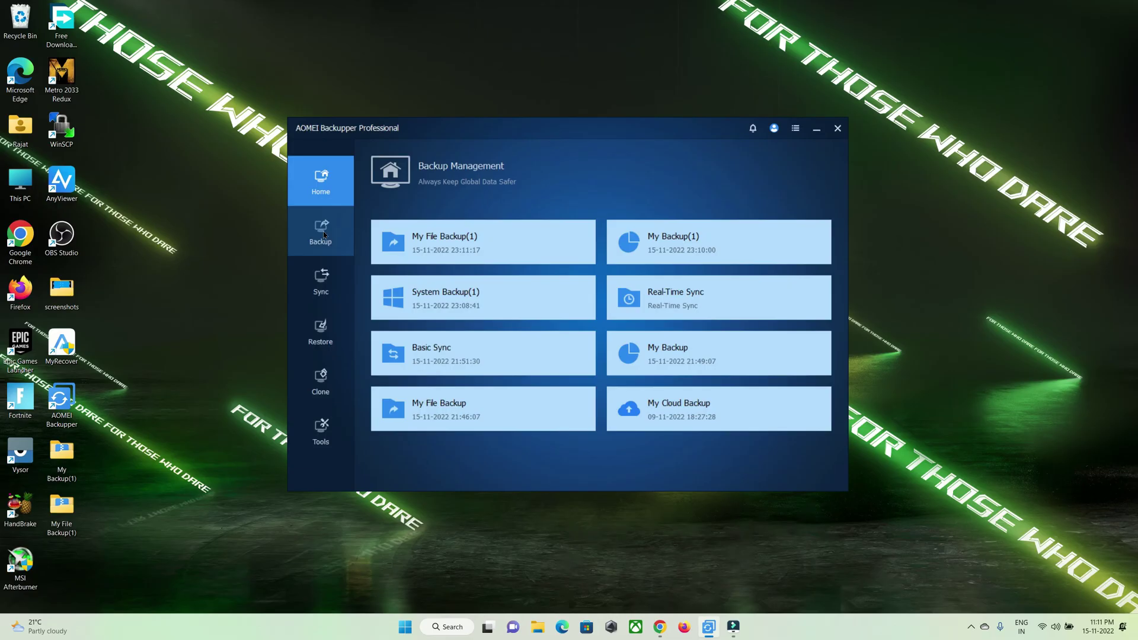
- Look over the Cloud Backup setup and the available sync modes
{"action": "left_click", "coordinate": [321, 231]}
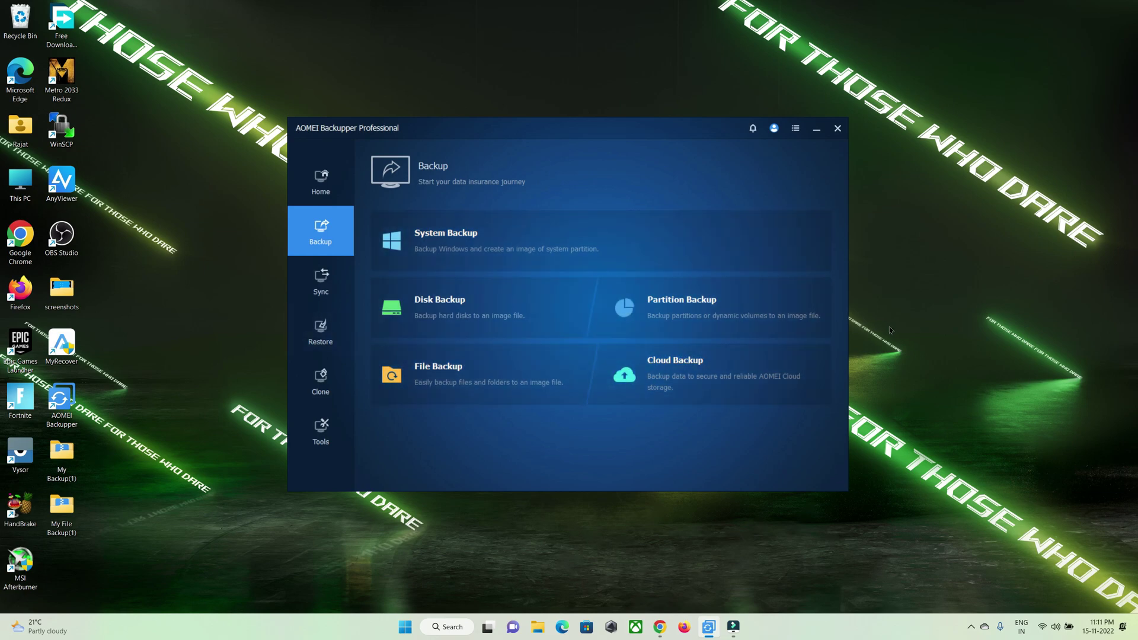
{"action": "left_click", "coordinate": [683, 371]}
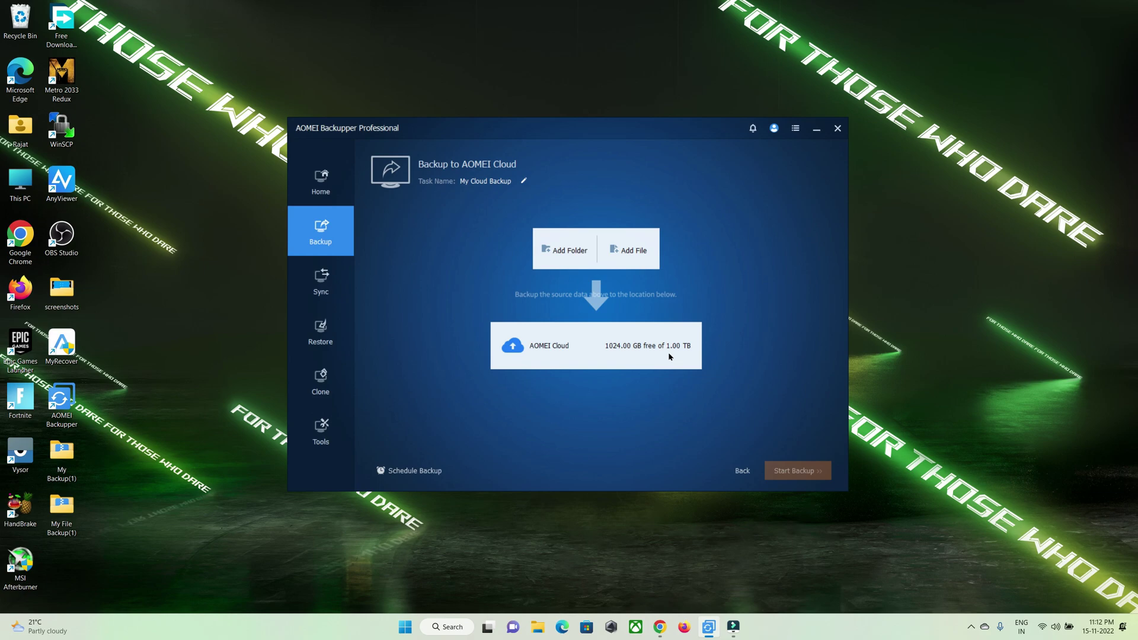
{"action": "left_click", "coordinate": [319, 279]}
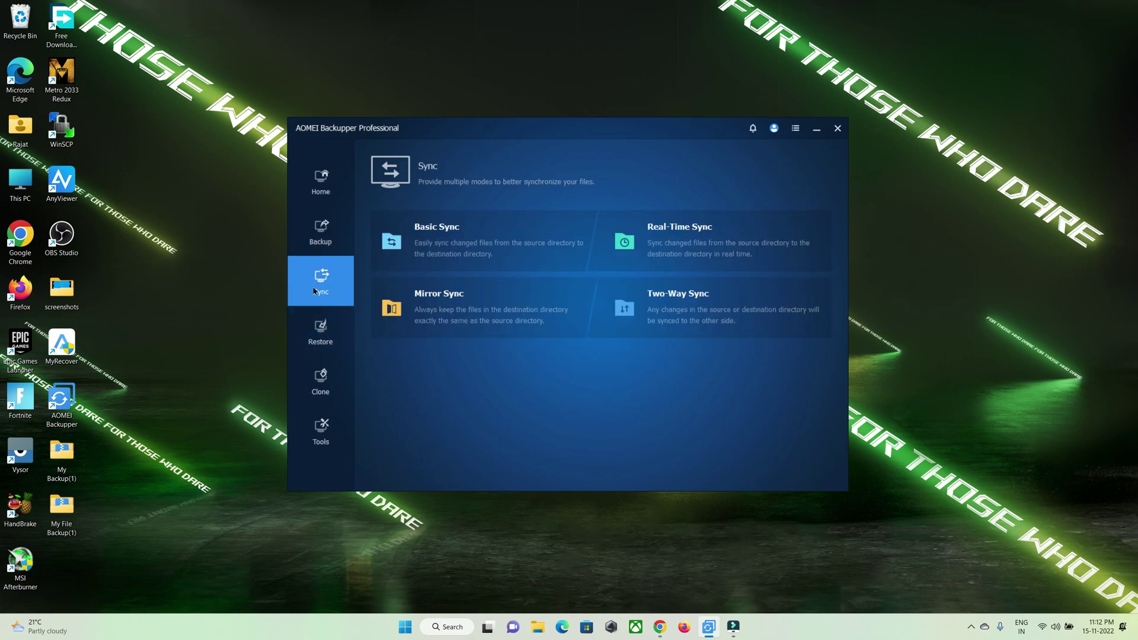
- Locate the TEJAS1 folder in Documents, and look over the Basic Sync setup before returning to the sync modes
{"action": "double_click", "coordinate": [19, 128]}
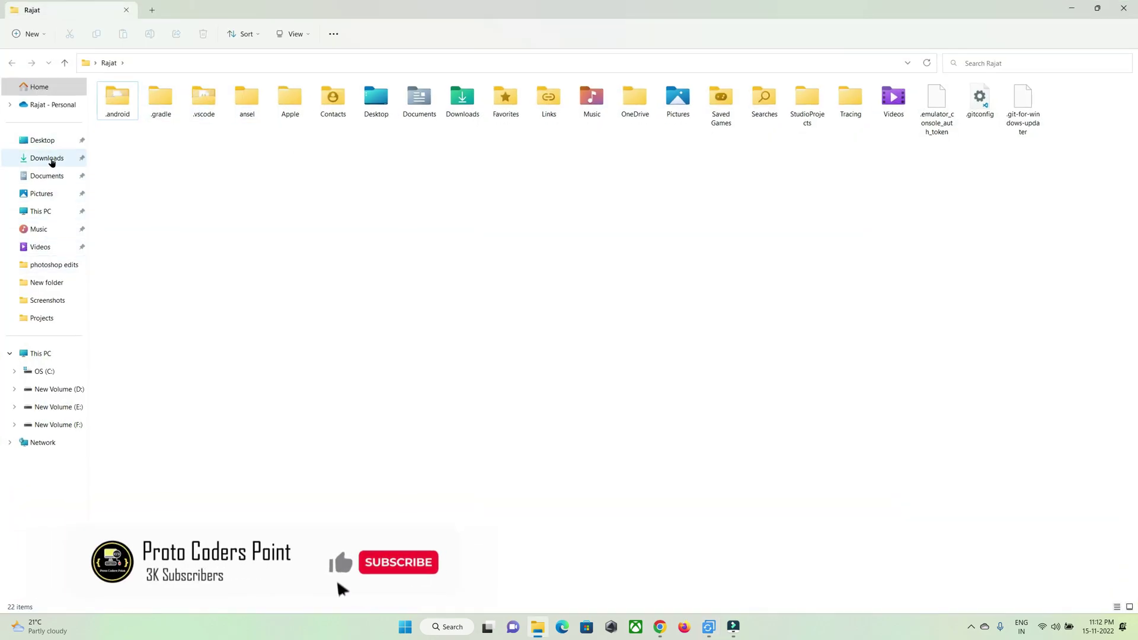
{"action": "left_click", "coordinate": [47, 176]}
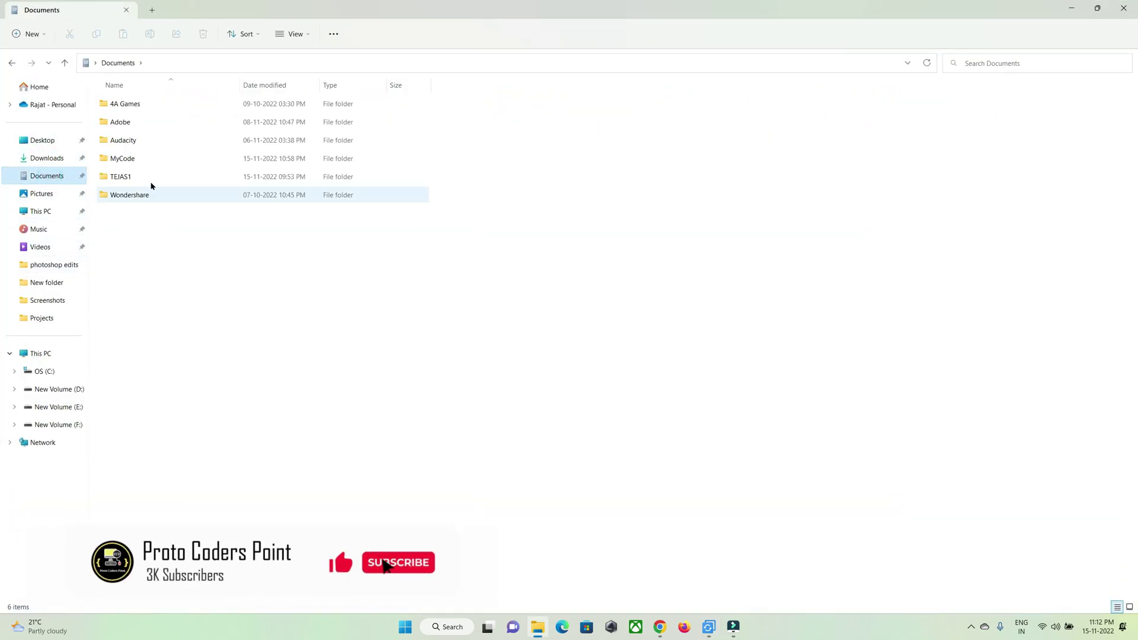
{"action": "left_click", "coordinate": [116, 178]}
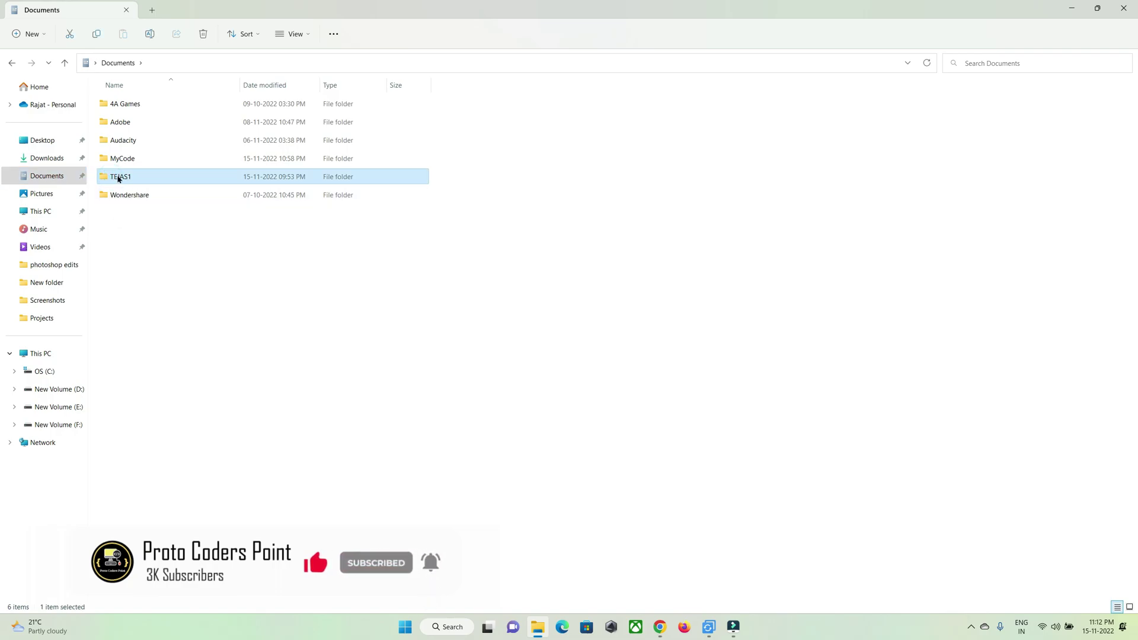
{"action": "left_click", "coordinate": [1069, 8]}
{"action": "left_click", "coordinate": [481, 249]}
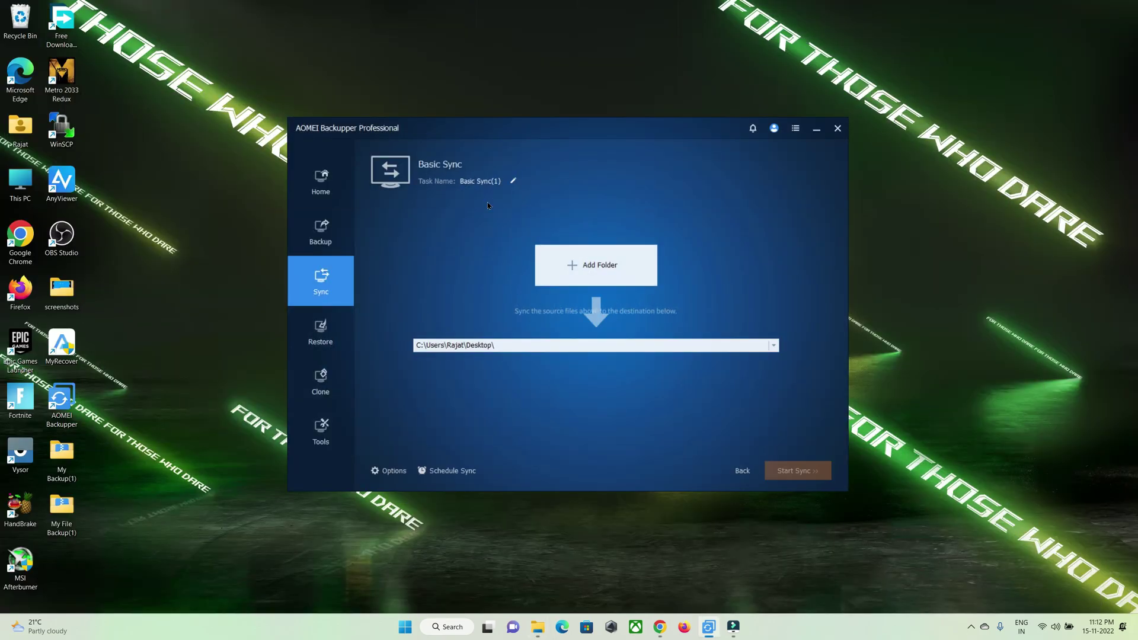
{"action": "left_click", "coordinate": [320, 278]}
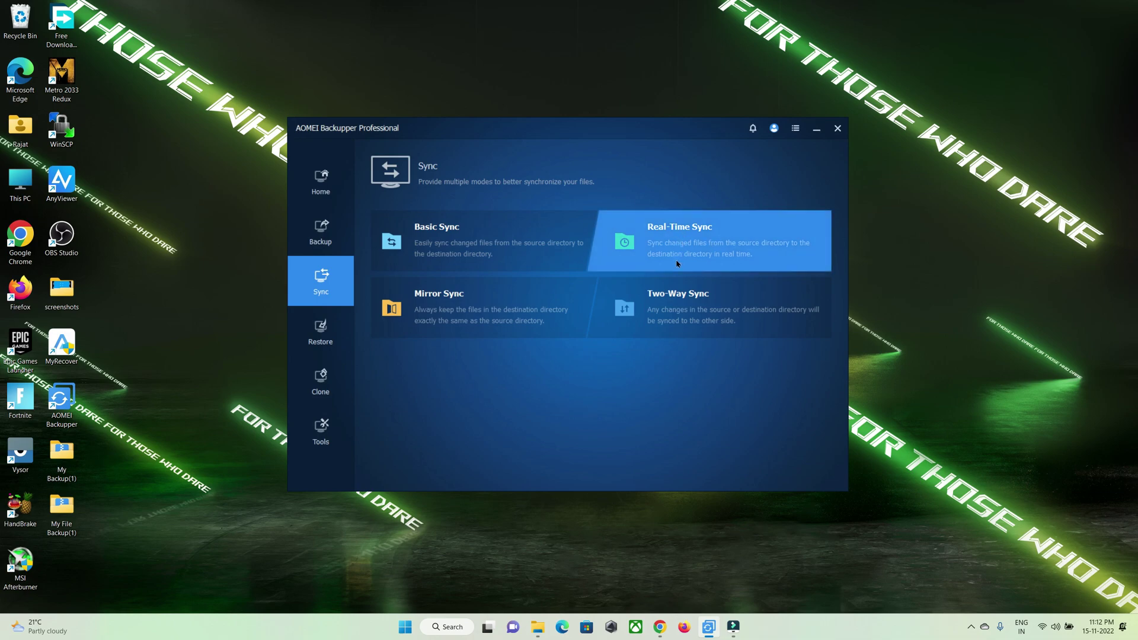
- Set up a Real-Time Sync of the TEJAS1 folder in Documents to the Desktop and run it to completion
{"action": "left_click", "coordinate": [707, 239]}
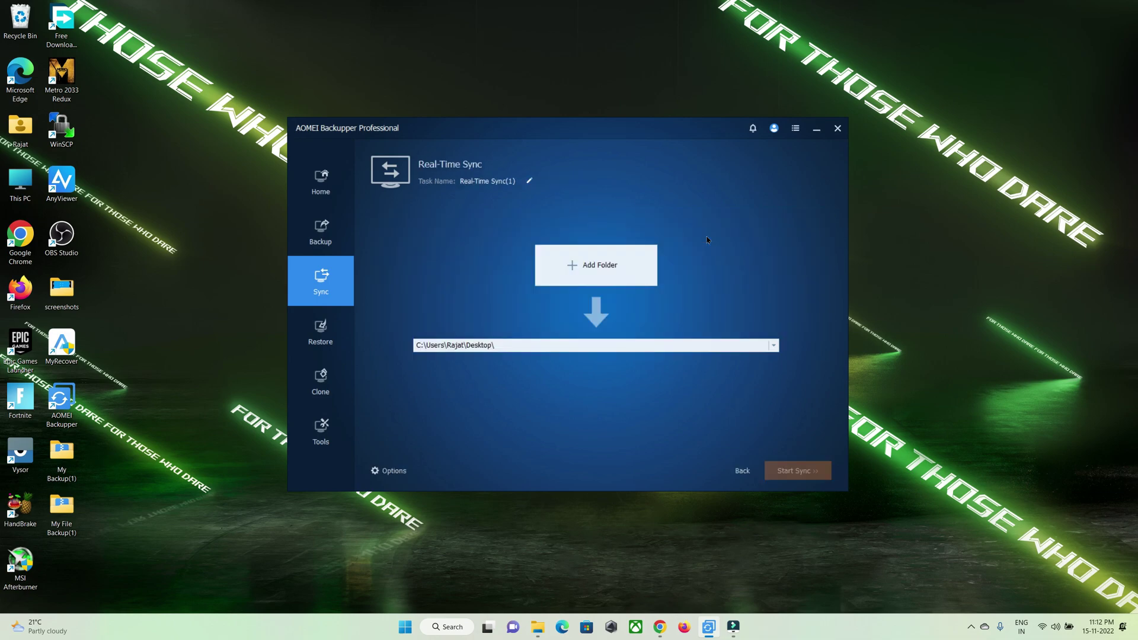
{"action": "left_click", "coordinate": [622, 269]}
{"action": "left_click", "coordinate": [516, 274]}
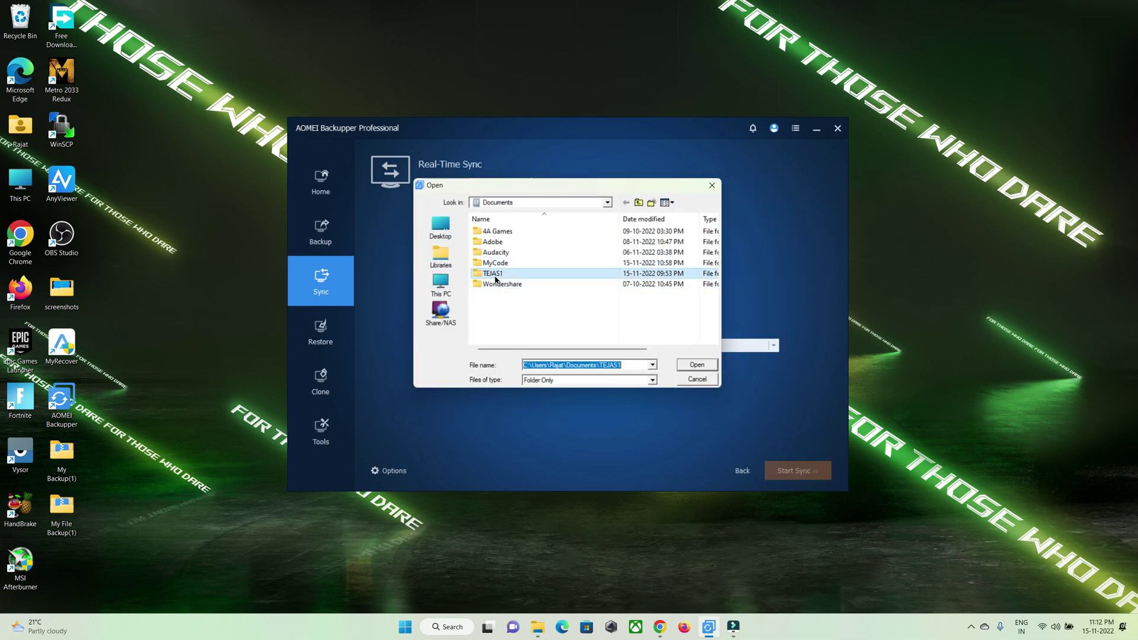
{"action": "left_click", "coordinate": [698, 365]}
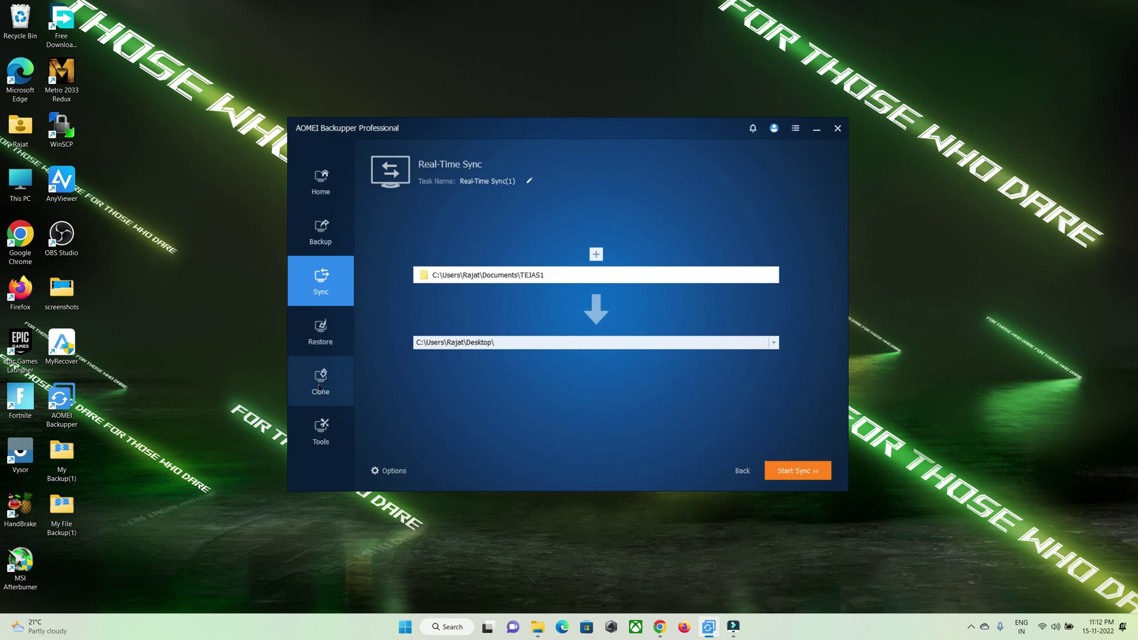
{"action": "left_click", "coordinate": [794, 471]}
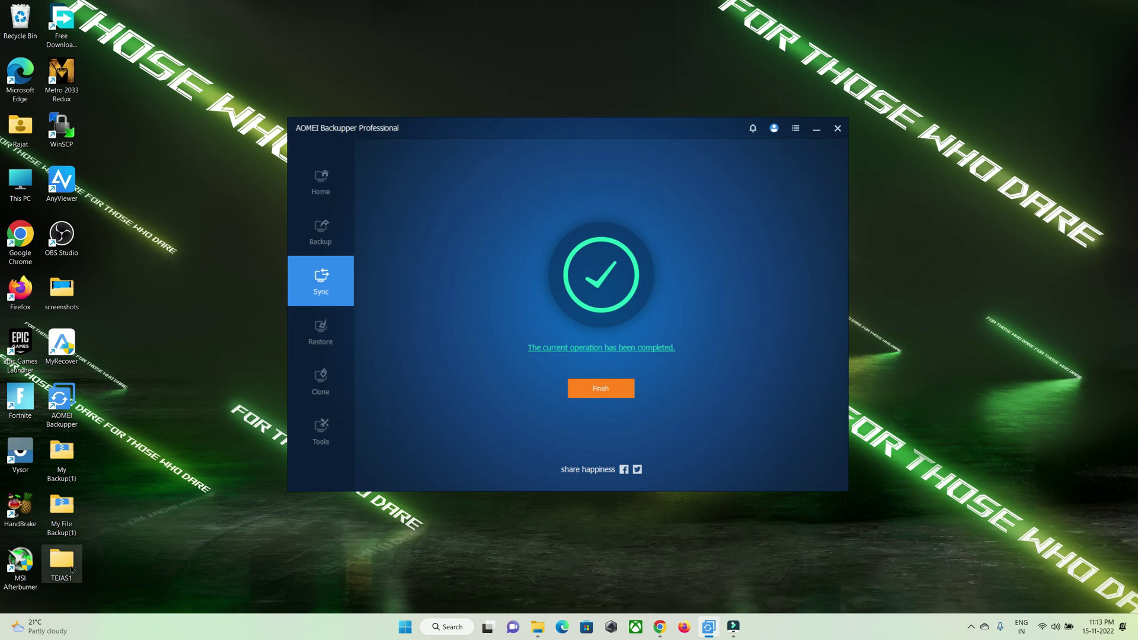
{"action": "left_click", "coordinate": [601, 389]}
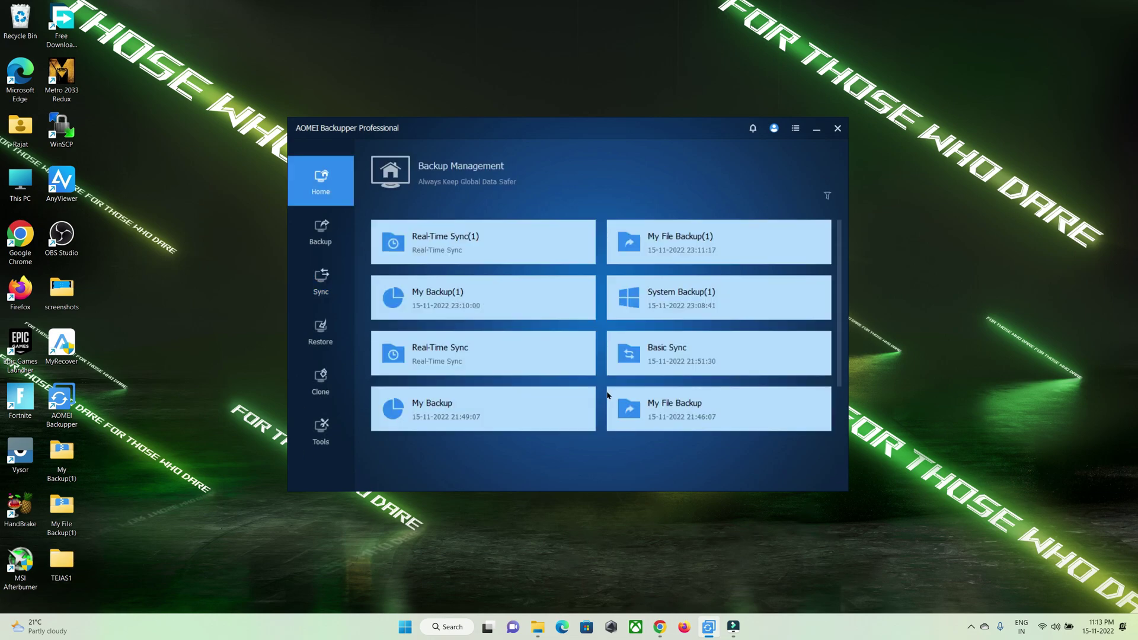
- Move the backup program aside and open the desktop's synced TEJAS1 folder in a smaller window
{"action": "left_click_drag", "start_coordinate": [637, 133], "coordinate": [876, 74]}
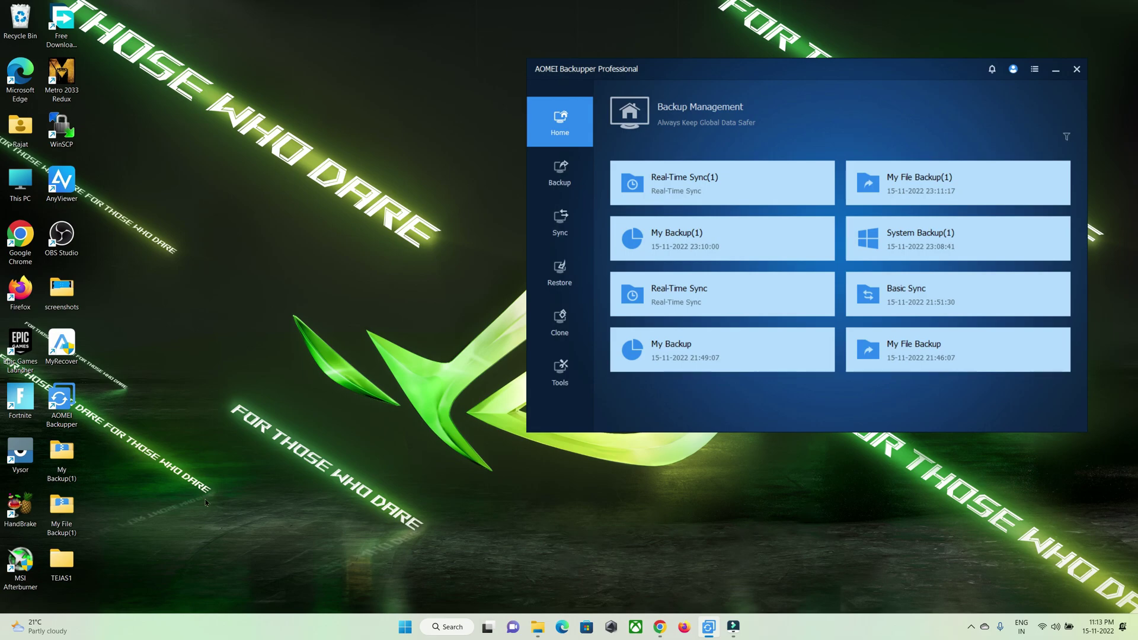
{"action": "double_click", "coordinate": [70, 561]}
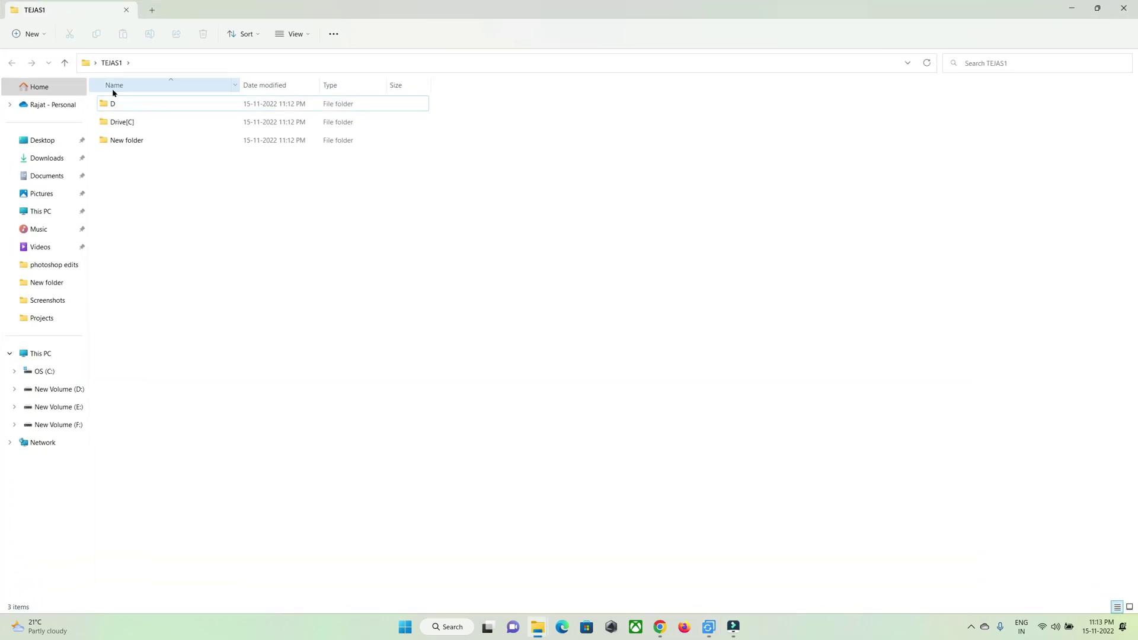
{"action": "left_click", "coordinate": [1086, 11]}
{"action": "left_click_drag", "start_coordinate": [1028, 214], "coordinate": [985, 250]}
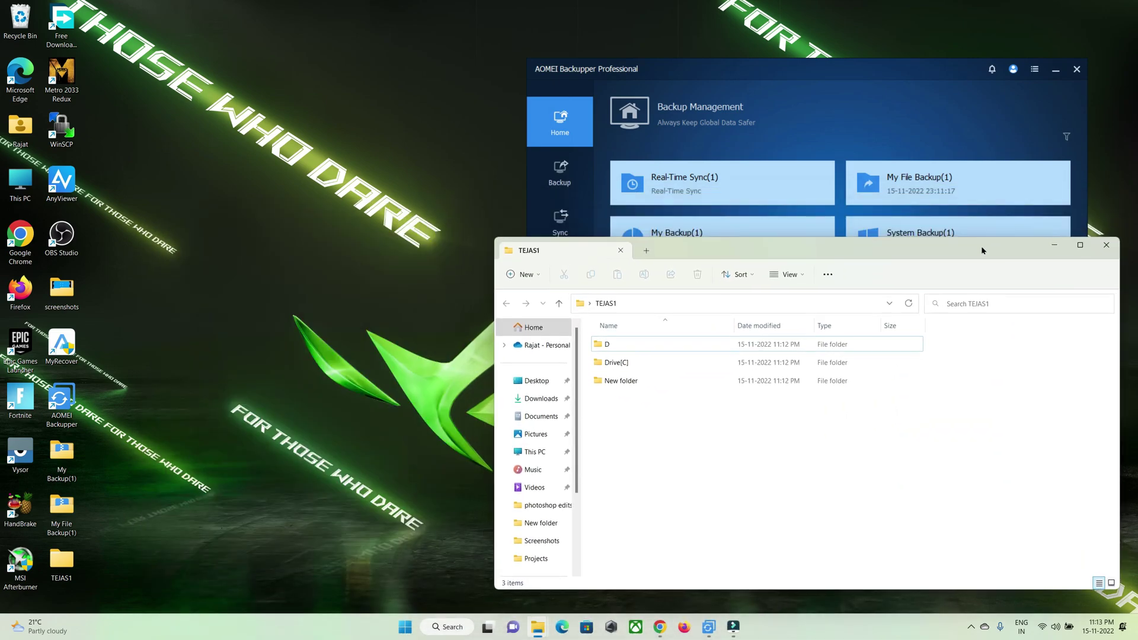
- Open the source TEJAS1 folder from Documents in a second window and place it clear of the synced copy
{"action": "double_click", "coordinate": [21, 132]}
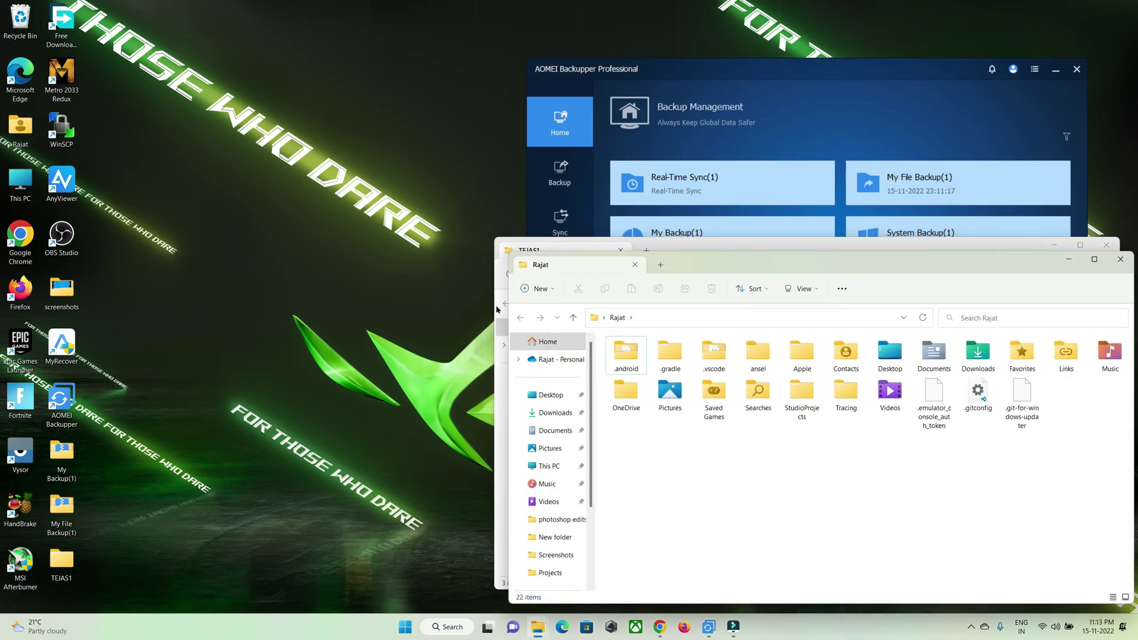
{"action": "left_click_drag", "start_coordinate": [818, 269], "coordinate": [424, 94]}
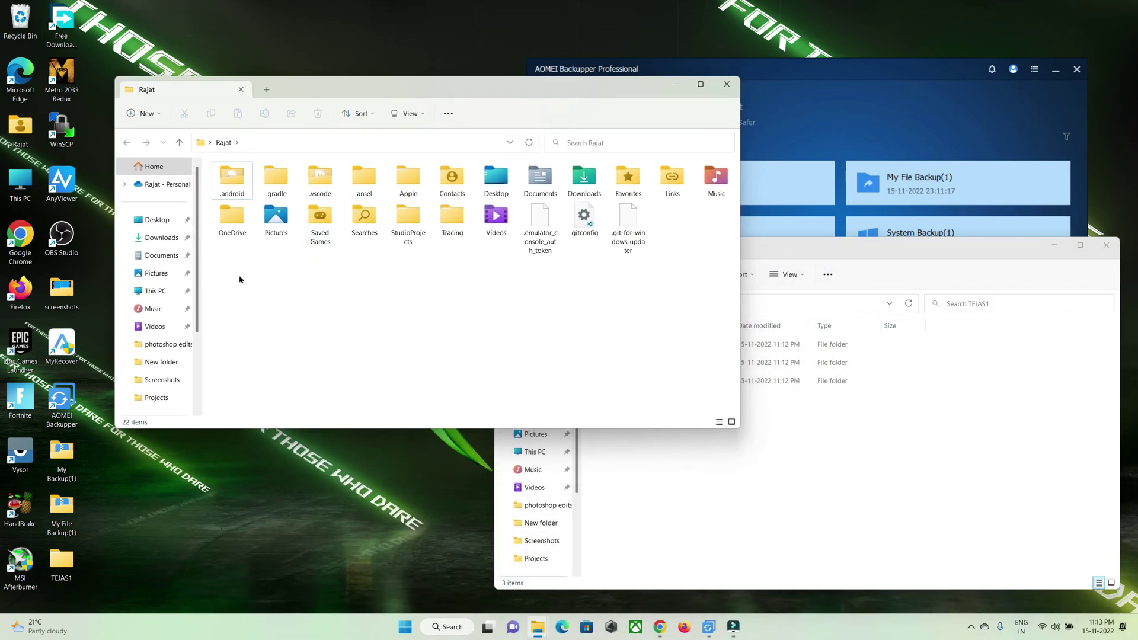
{"action": "left_click", "coordinate": [161, 256]}
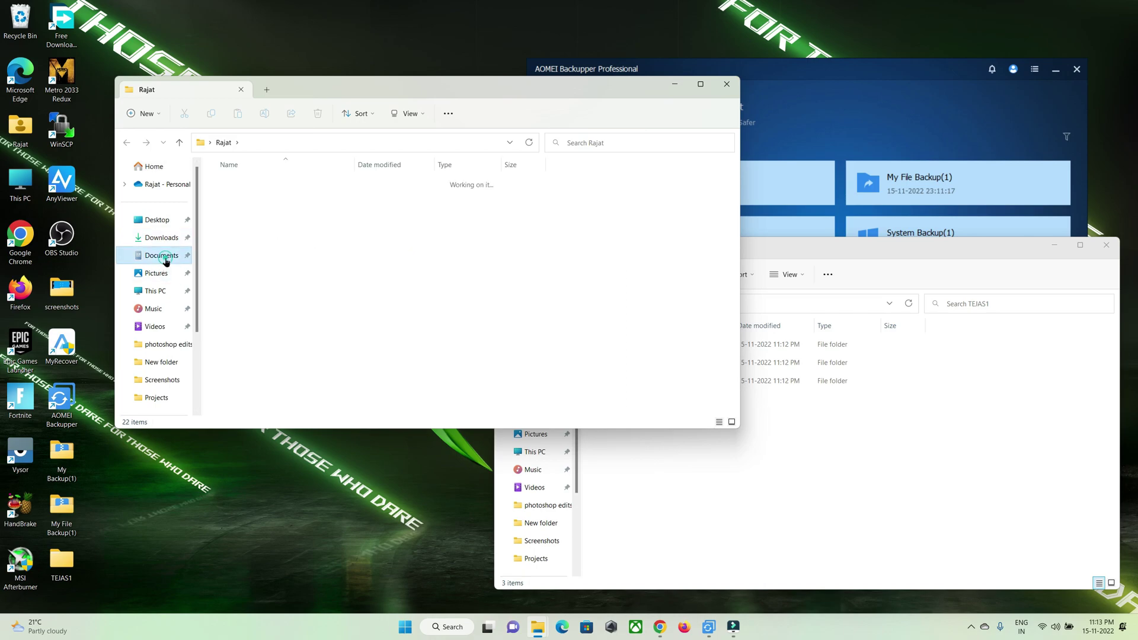
{"action": "double_click", "coordinate": [228, 256]}
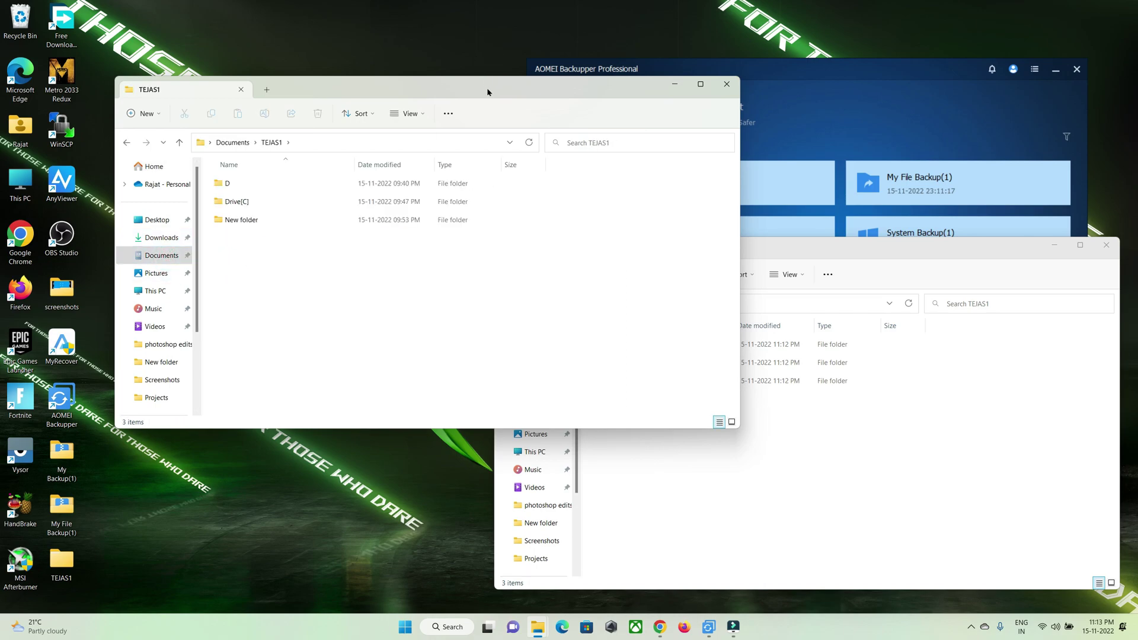
{"action": "left_click_drag", "start_coordinate": [488, 92], "coordinate": [368, 43]}
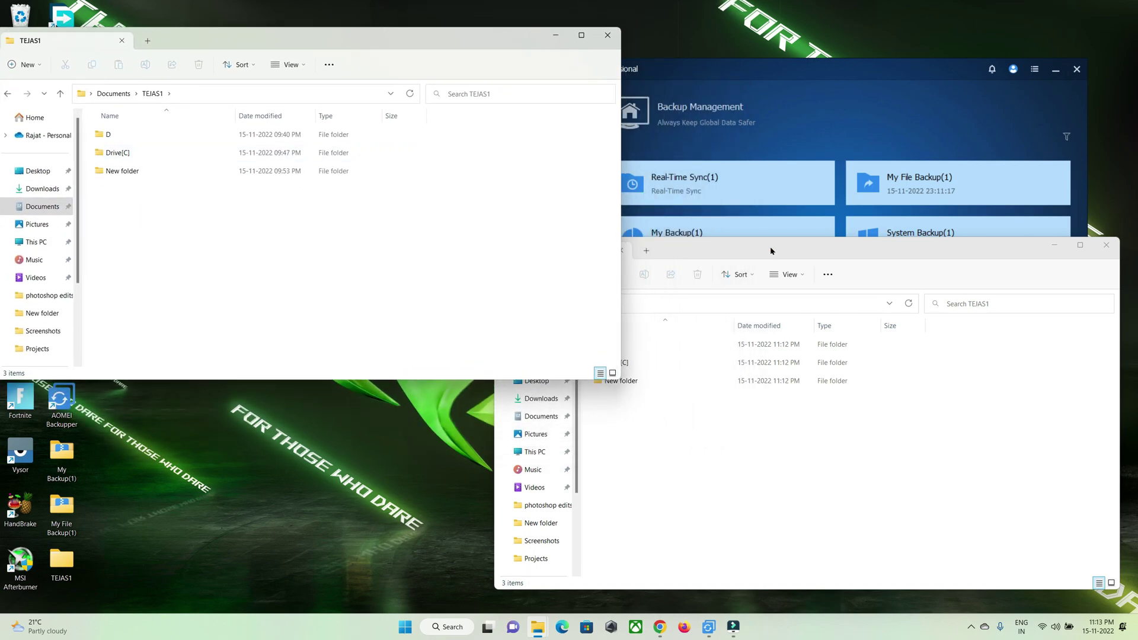
- Create a new folder in the source TEJAS1 folder in Documents to test the real-time sync
{"action": "right_click", "coordinate": [154, 220]}
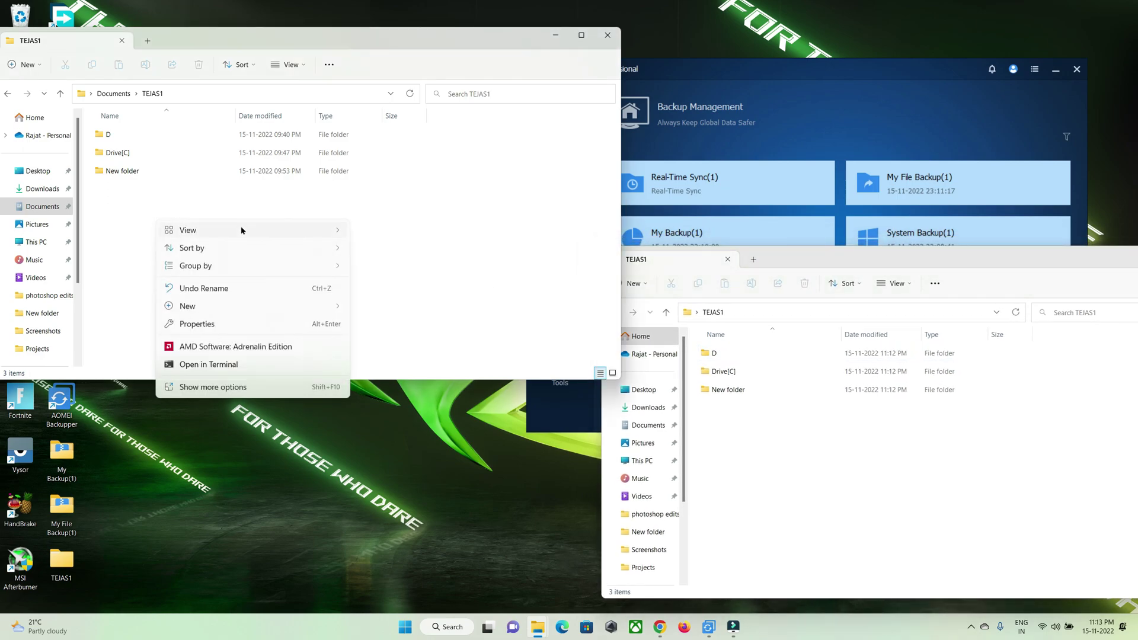
{"action": "mouse_move", "coordinate": [216, 307]}
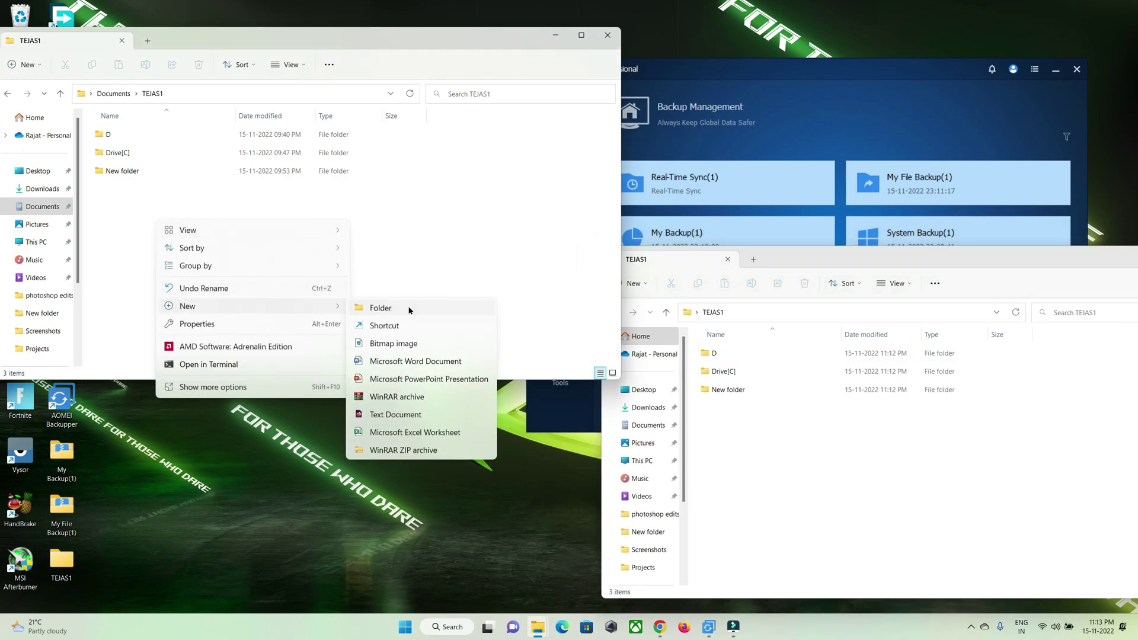
{"action": "left_click", "coordinate": [381, 308]}
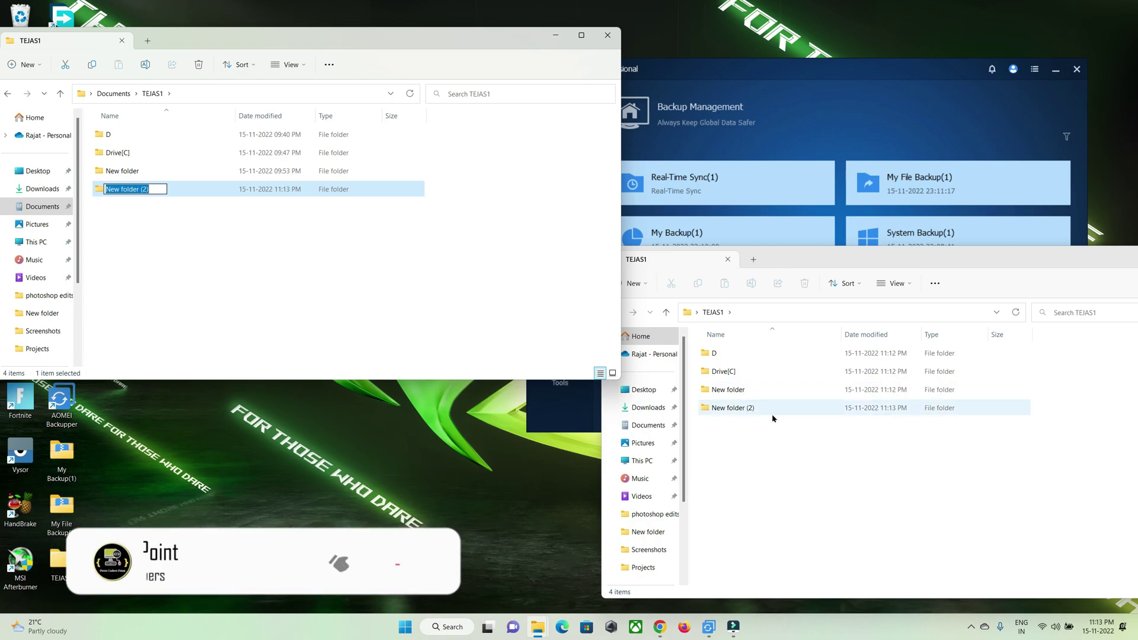
- Keep the new folder's default name and create an empty text document with its default name inside New folder (2)
{"action": "key", "text": "Return"}
{"action": "double_click", "coordinate": [123, 189]}
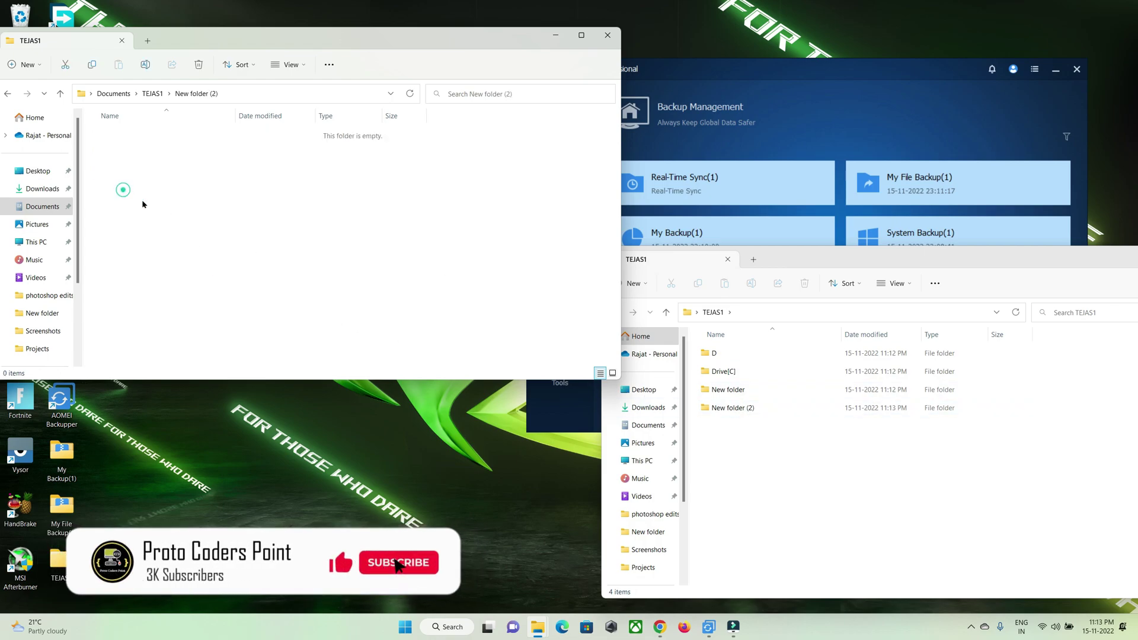
{"action": "right_click", "coordinate": [245, 191]}
{"action": "mouse_move", "coordinate": [318, 274]}
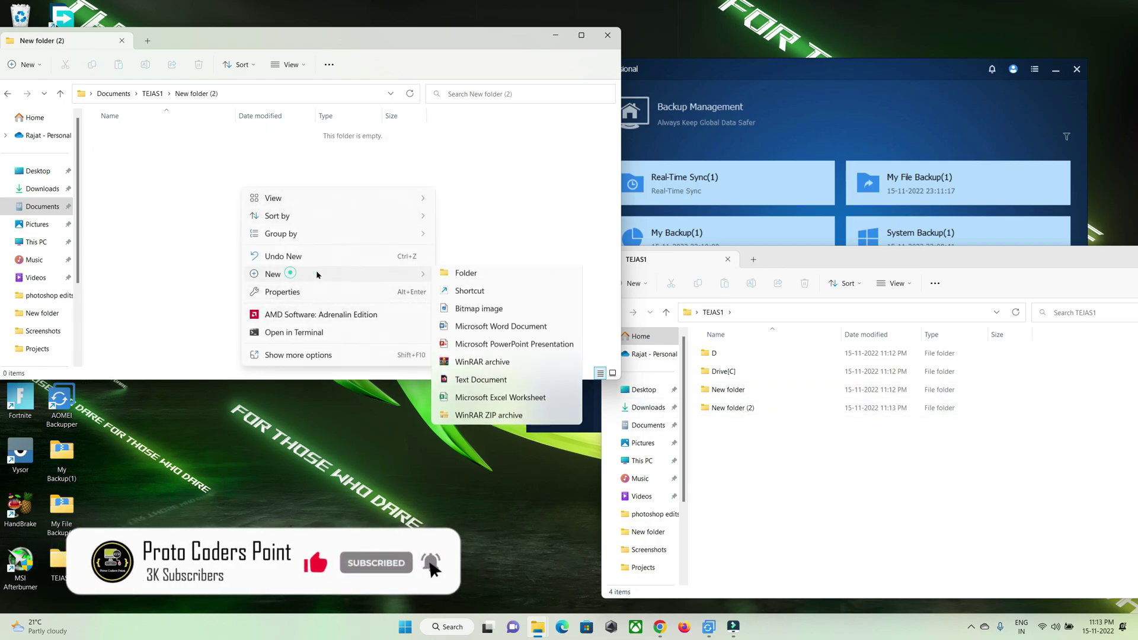
{"action": "left_click", "coordinate": [482, 380]}
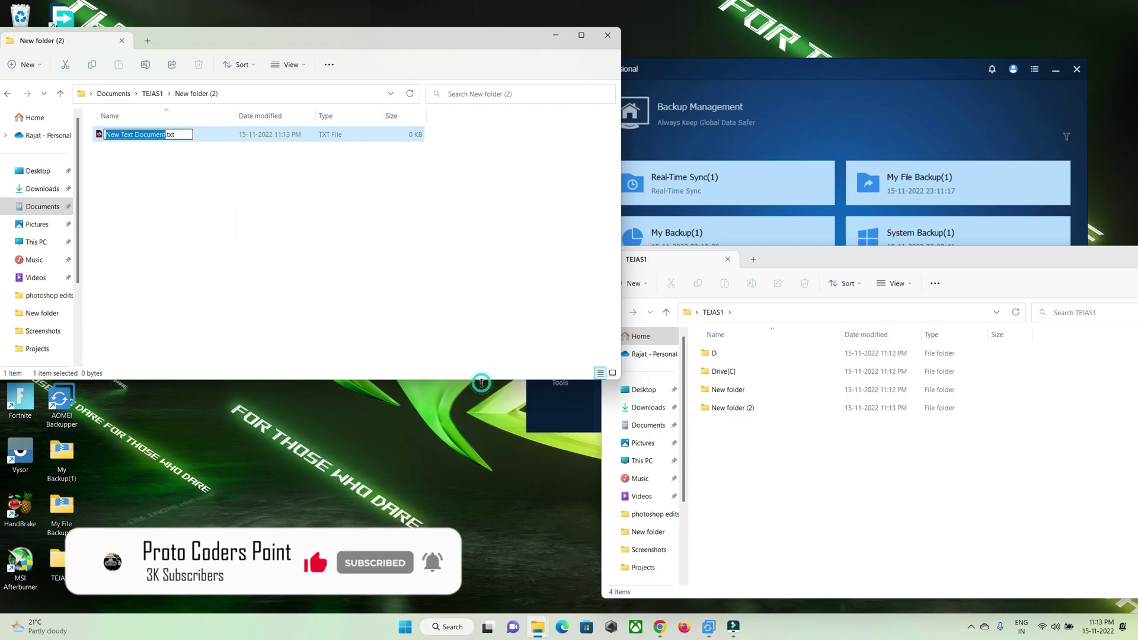
{"action": "left_click", "coordinate": [295, 265]}
- Open New folder (2) in the synced desktop copy to check for the new text document, and close both folder windows
{"action": "double_click", "coordinate": [730, 408]}
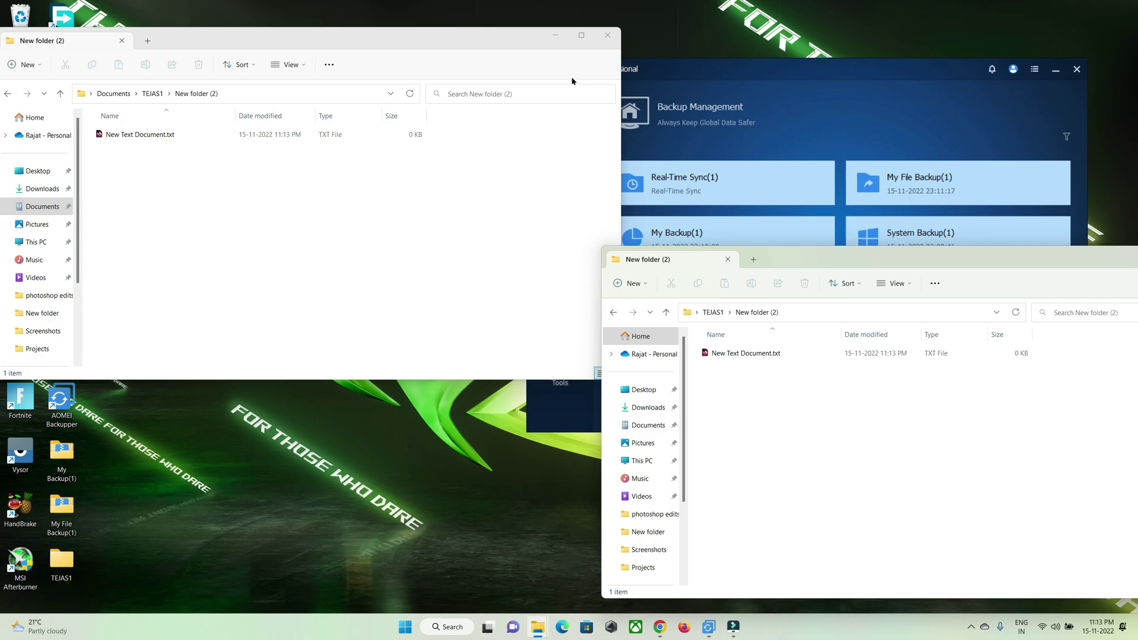
{"action": "left_click", "coordinate": [607, 35]}
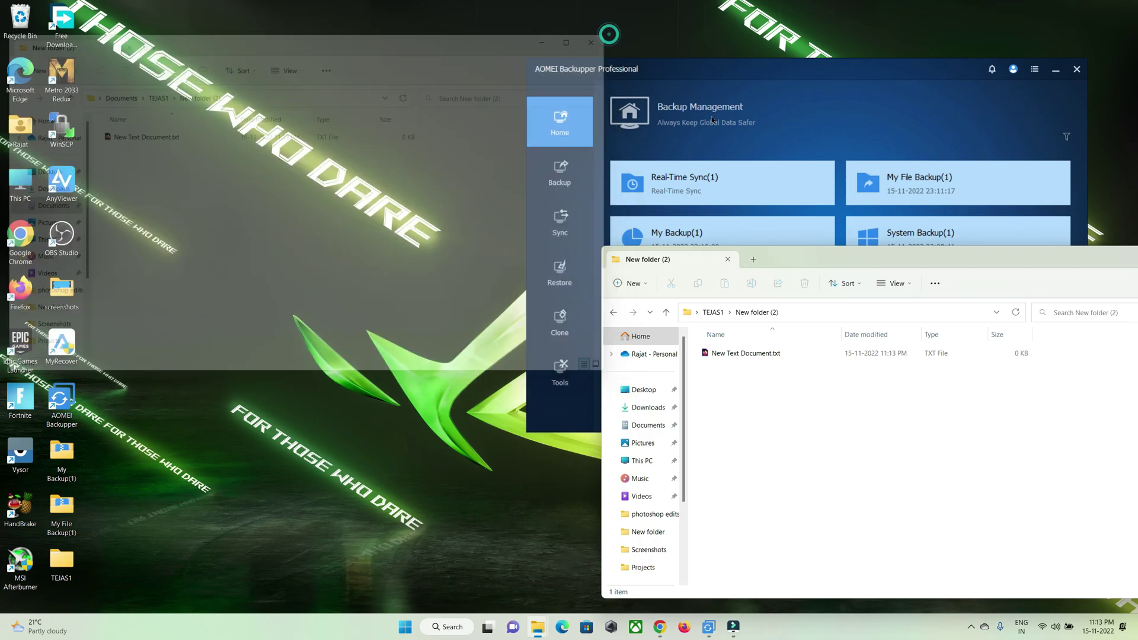
{"action": "left_click_drag", "start_coordinate": [1049, 267], "coordinate": [750, 194]}
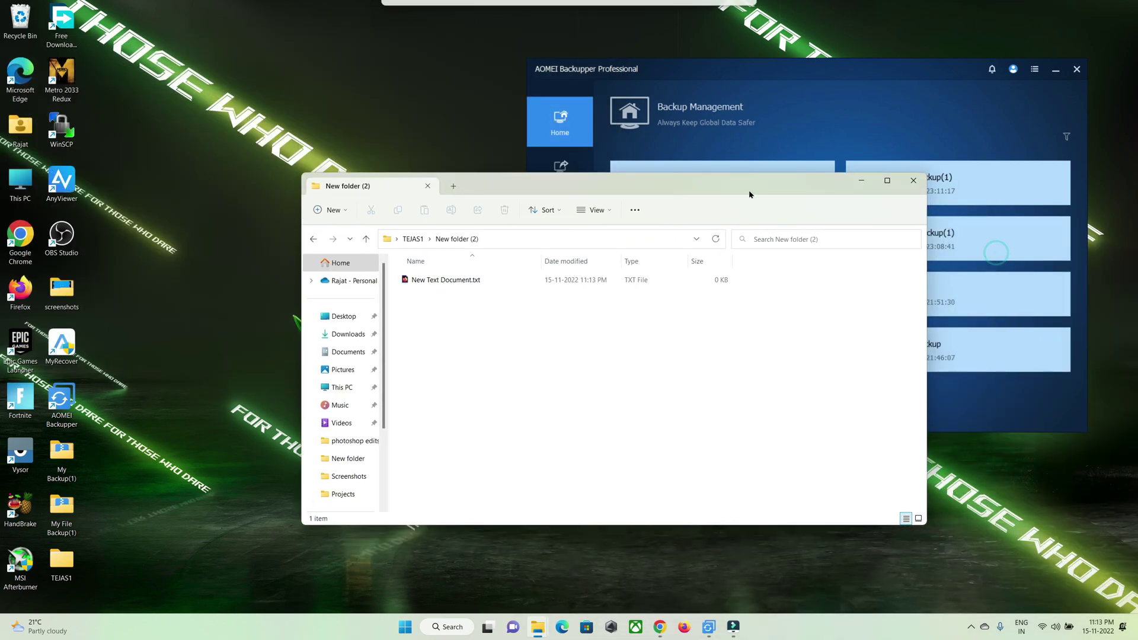
{"action": "left_click", "coordinate": [913, 180]}
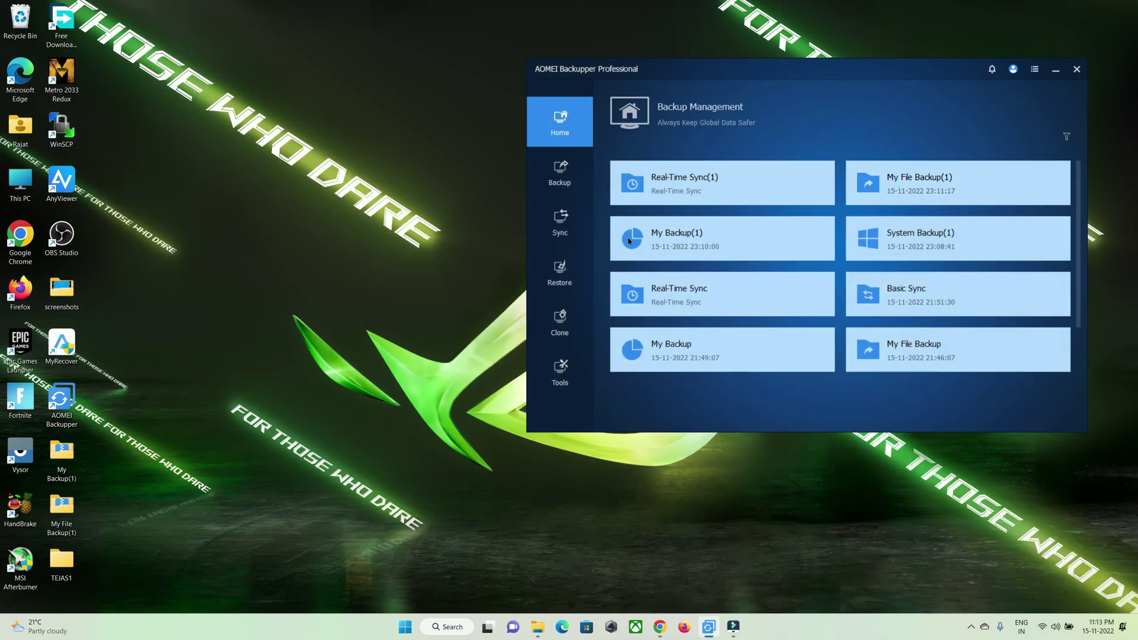
- Start a restore from an image file, loading My File Backup(1).afi from the My File Backup(1) folder on the Desktop
{"action": "left_click", "coordinate": [571, 270]}
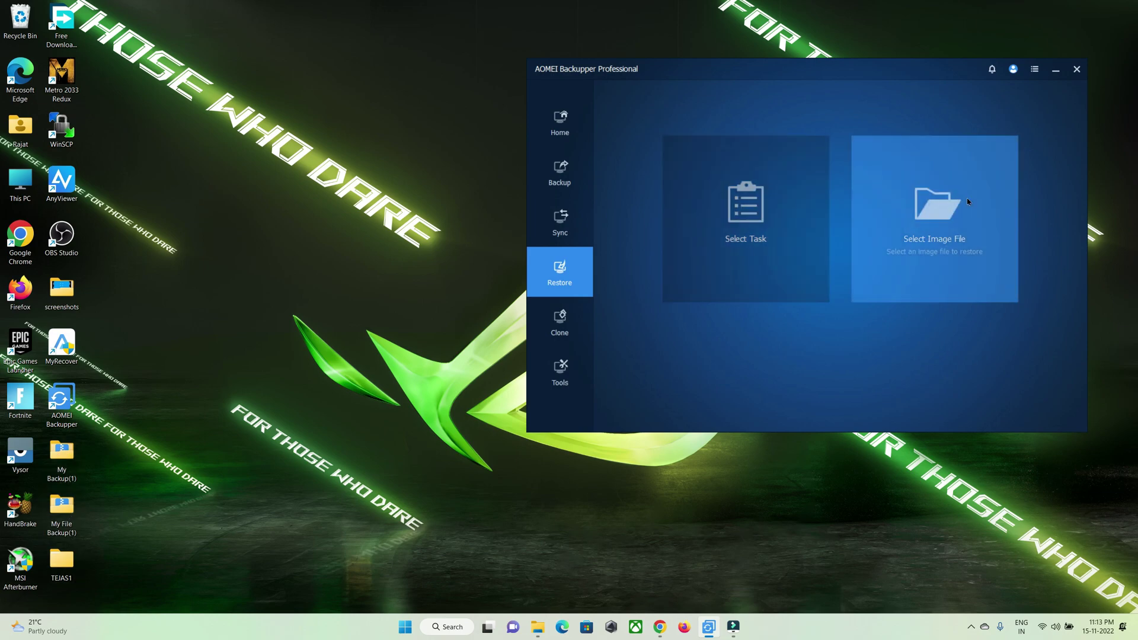
{"action": "left_click", "coordinate": [949, 223]}
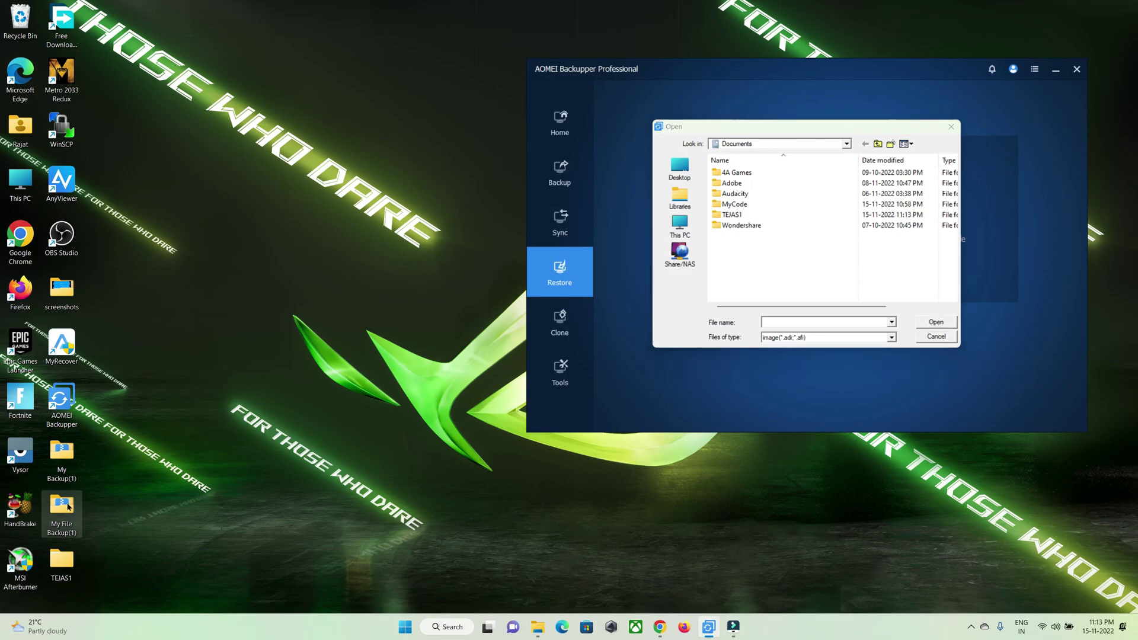
{"action": "double_click", "coordinate": [69, 507]}
{"action": "left_click", "coordinate": [913, 182]}
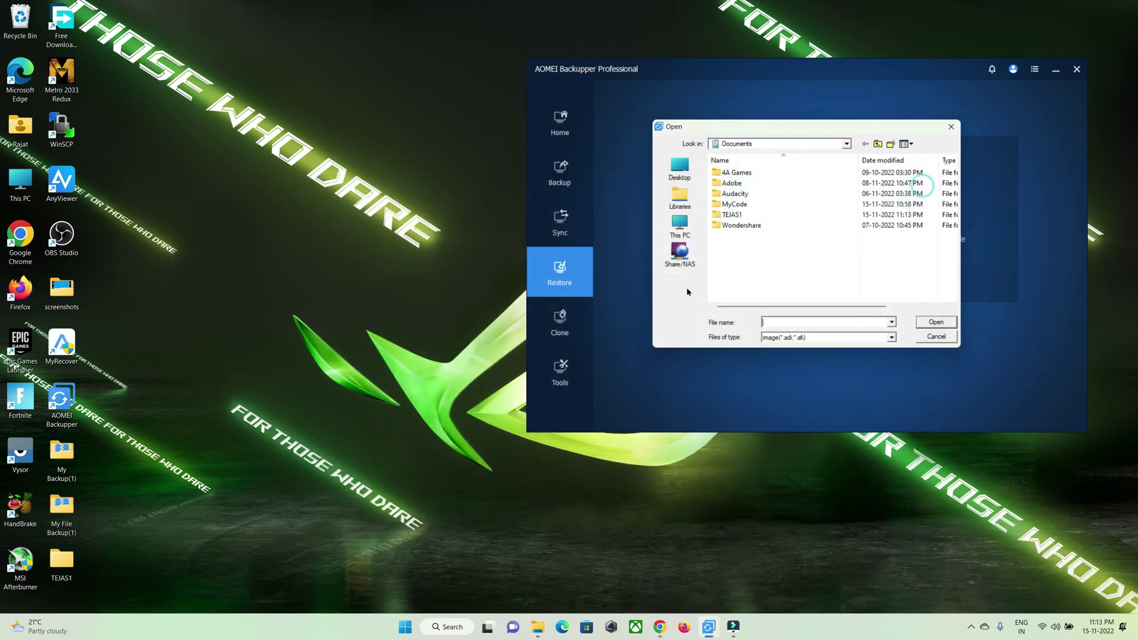
{"action": "left_click", "coordinate": [681, 233]}
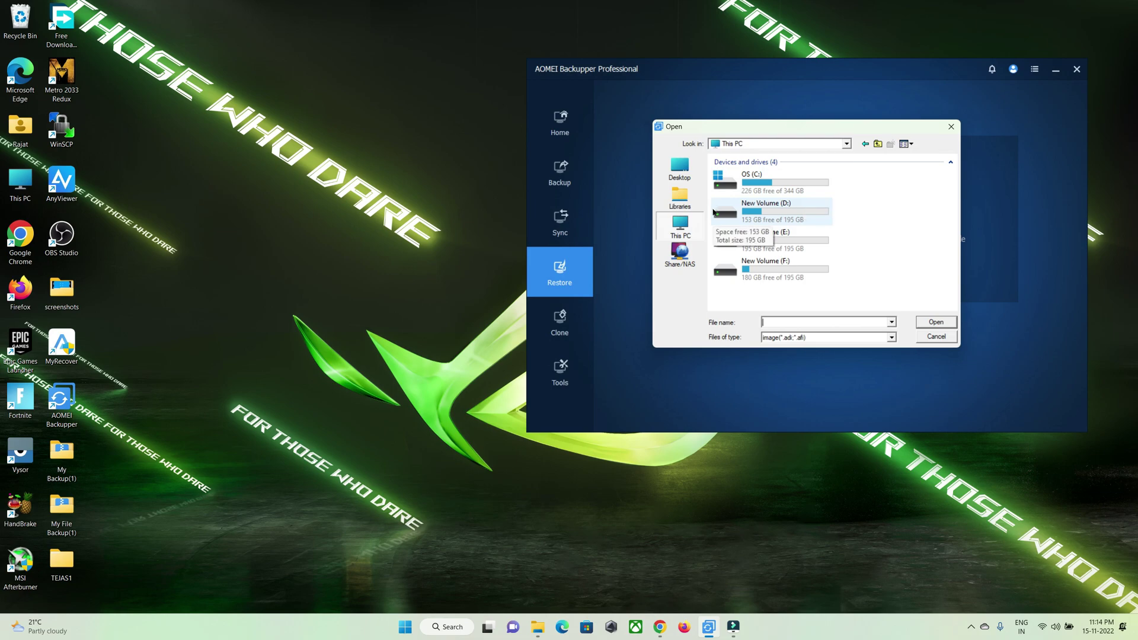
{"action": "left_click", "coordinate": [680, 169]}
{"action": "scroll", "coordinate": [816, 247], "scroll_direction": "down", "scroll_amount": 3}
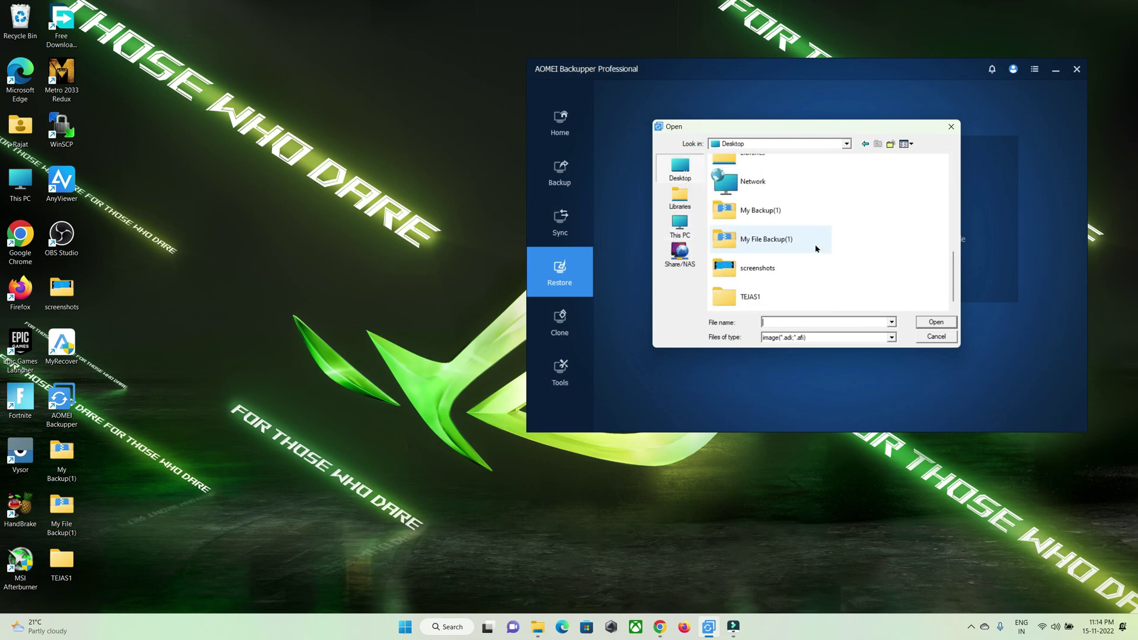
{"action": "double_click", "coordinate": [762, 239]}
{"action": "left_click", "coordinate": [755, 174]}
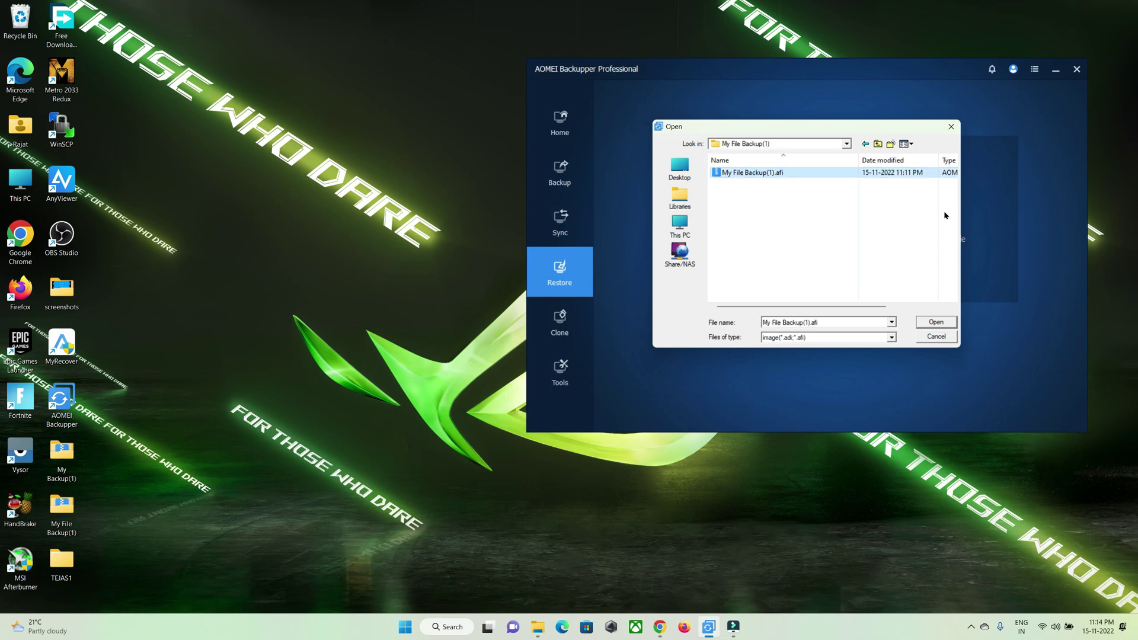
{"action": "left_click", "coordinate": [937, 323]}
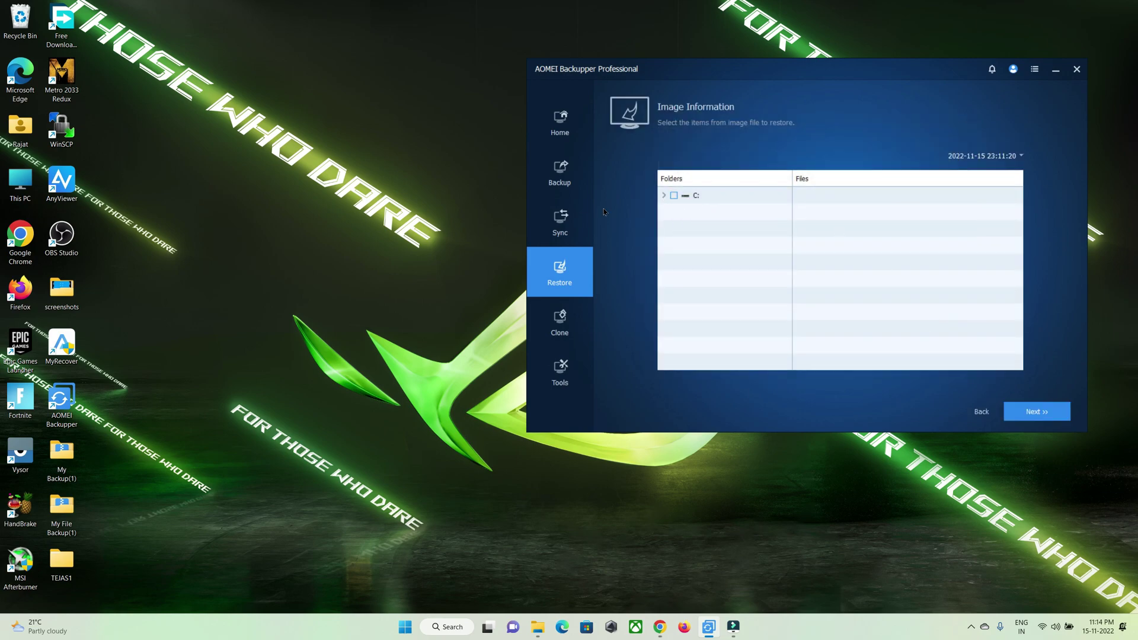
- Expand the image's C: drive down to Documents, TEJAS1 and D, and list the files in the weekly repport folder
{"action": "left_click", "coordinate": [665, 195]}
{"action": "left_click", "coordinate": [676, 212]}
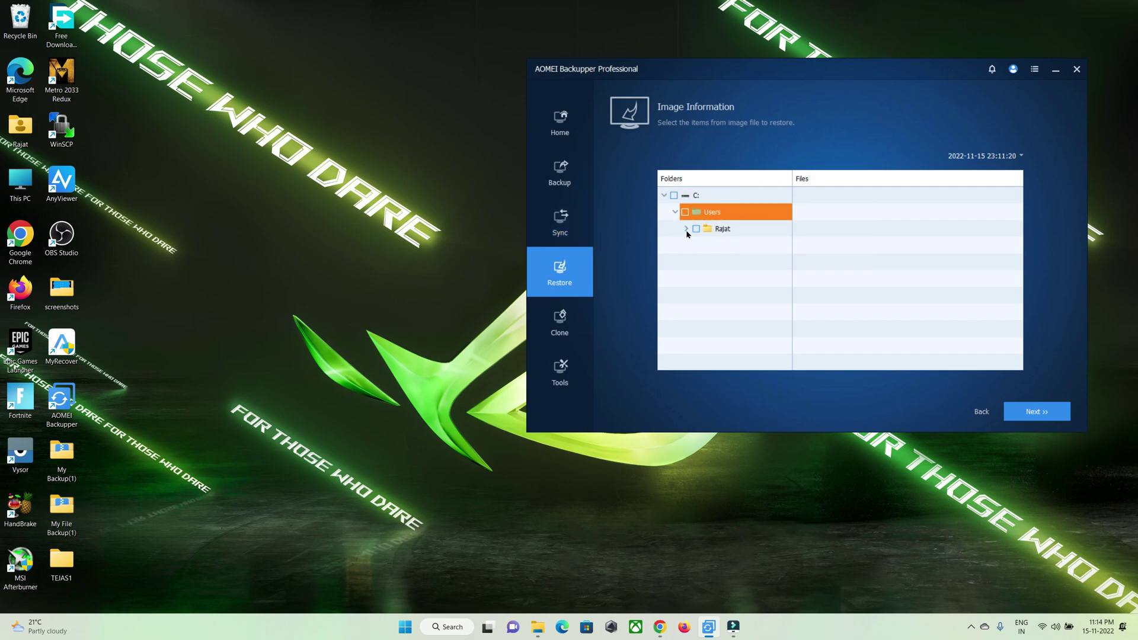
{"action": "left_click", "coordinate": [686, 230]}
{"action": "left_click", "coordinate": [698, 245]}
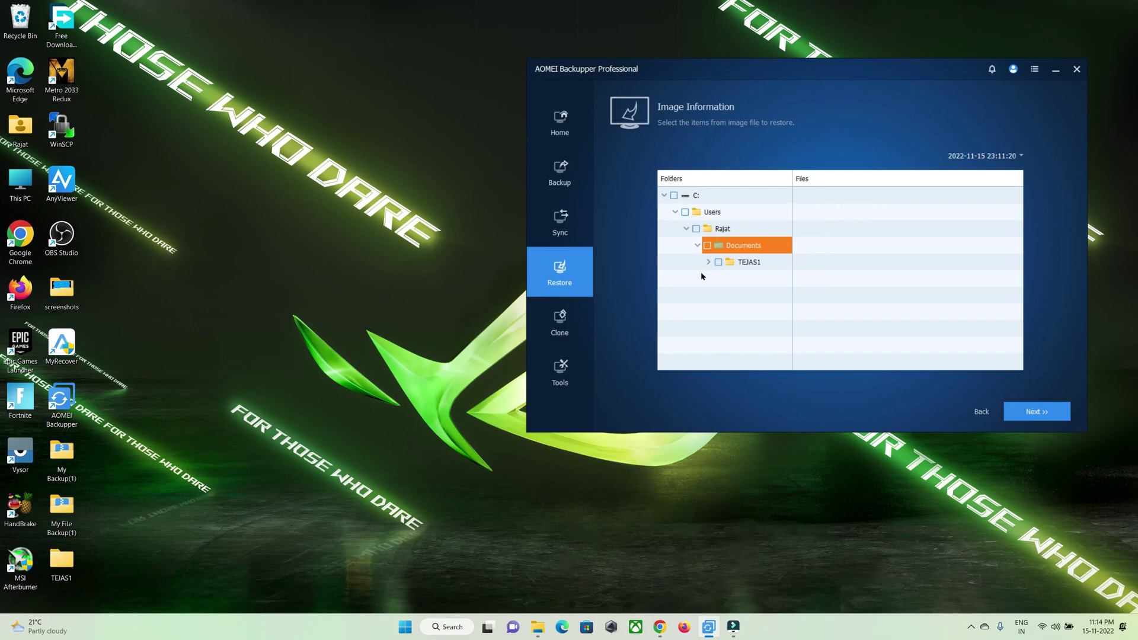
{"action": "left_click", "coordinate": [708, 262]}
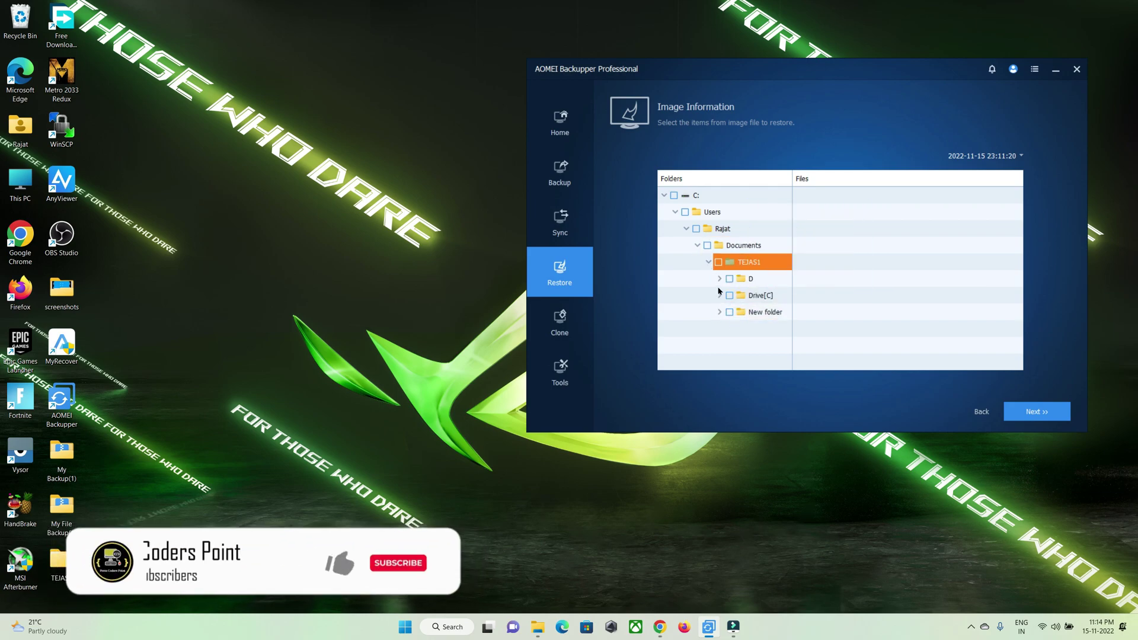
{"action": "left_click", "coordinate": [719, 278]}
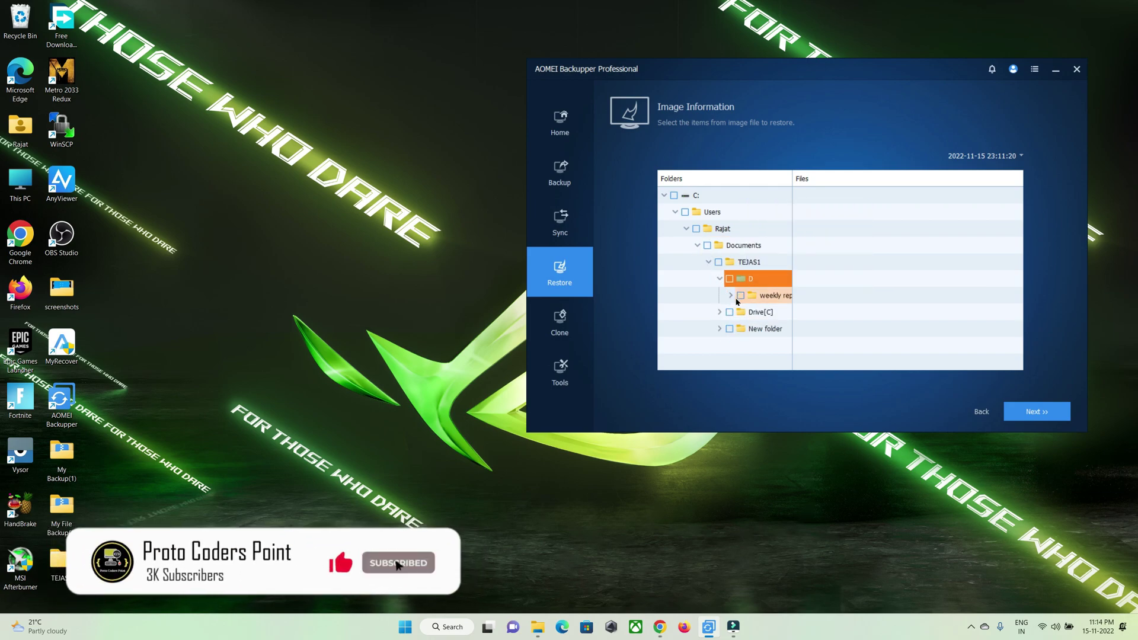
{"action": "left_click", "coordinate": [768, 295]}
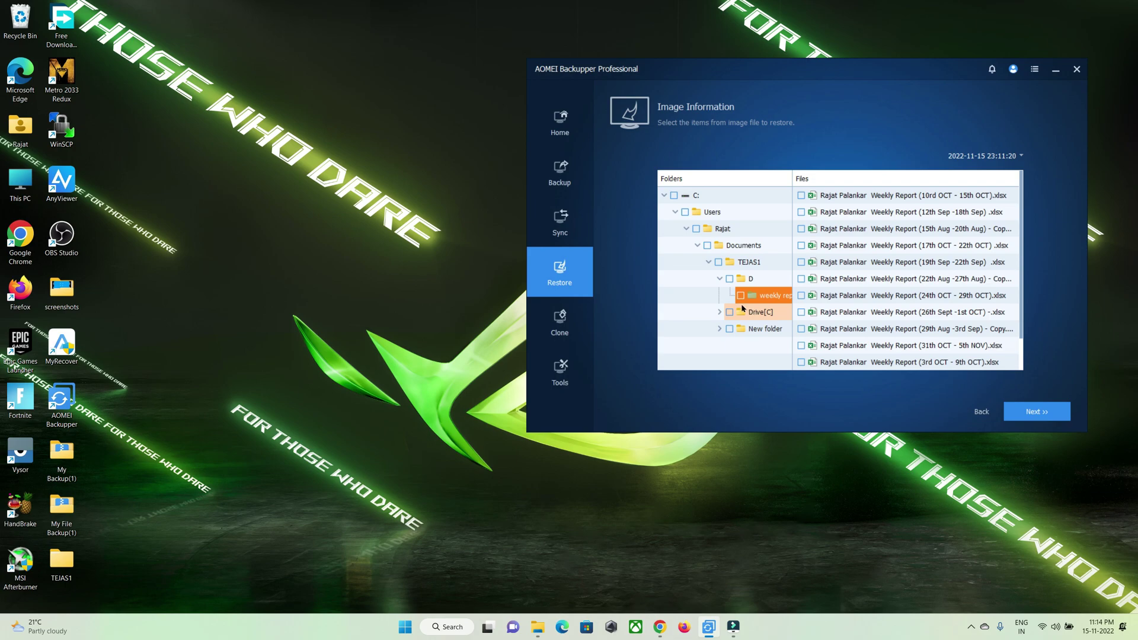
{"action": "left_click", "coordinate": [802, 217]}
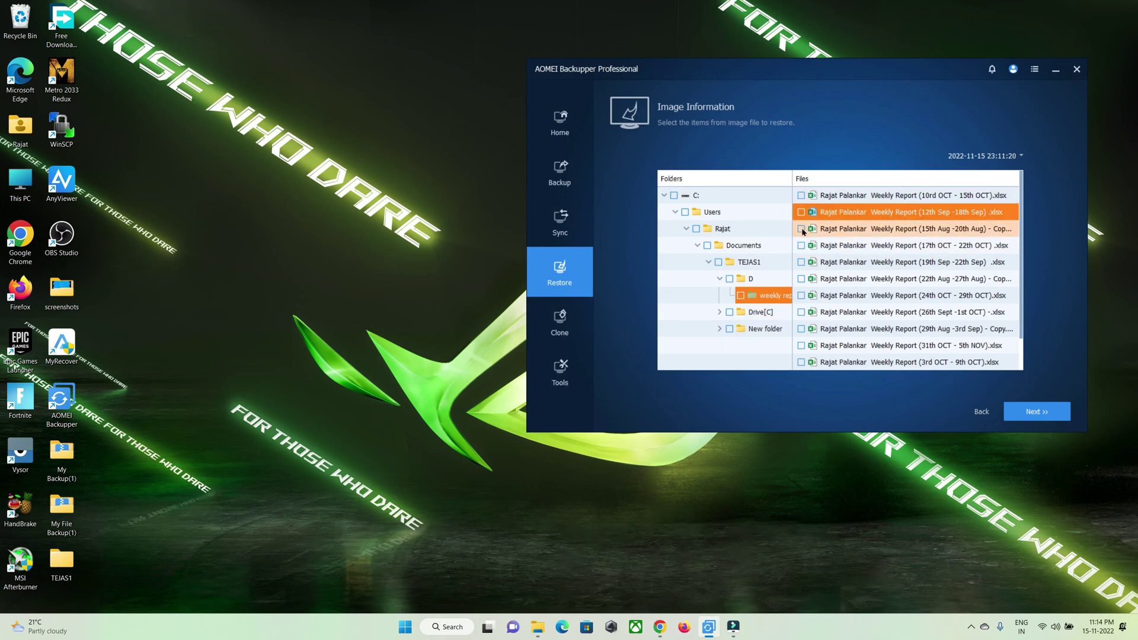
{"action": "left_click", "coordinate": [801, 229]}
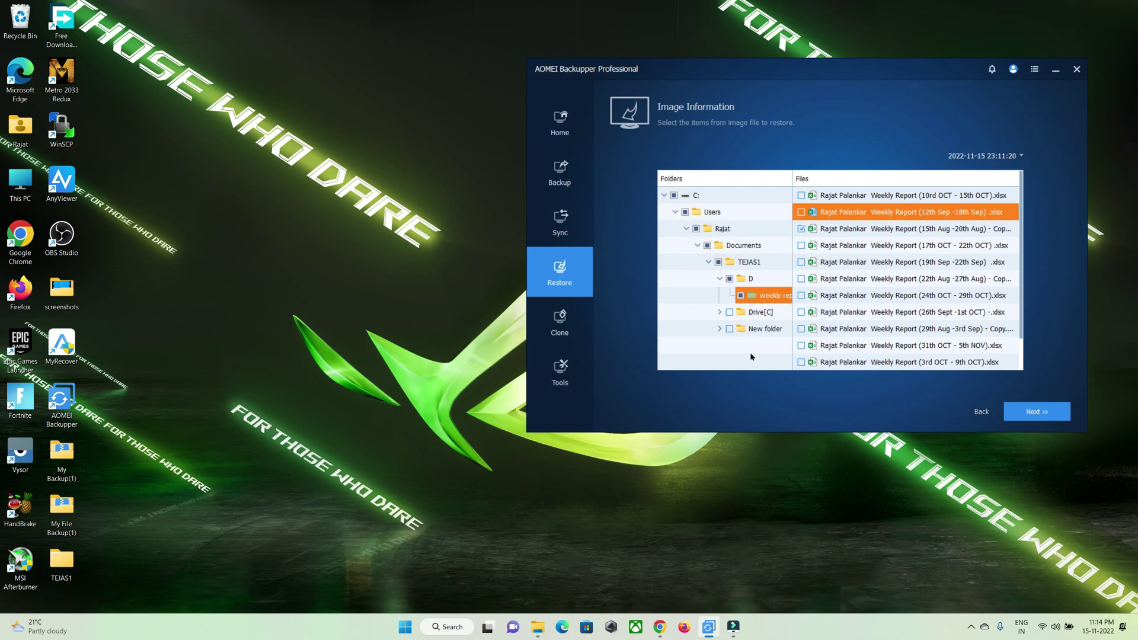
{"action": "left_click", "coordinate": [675, 196]}
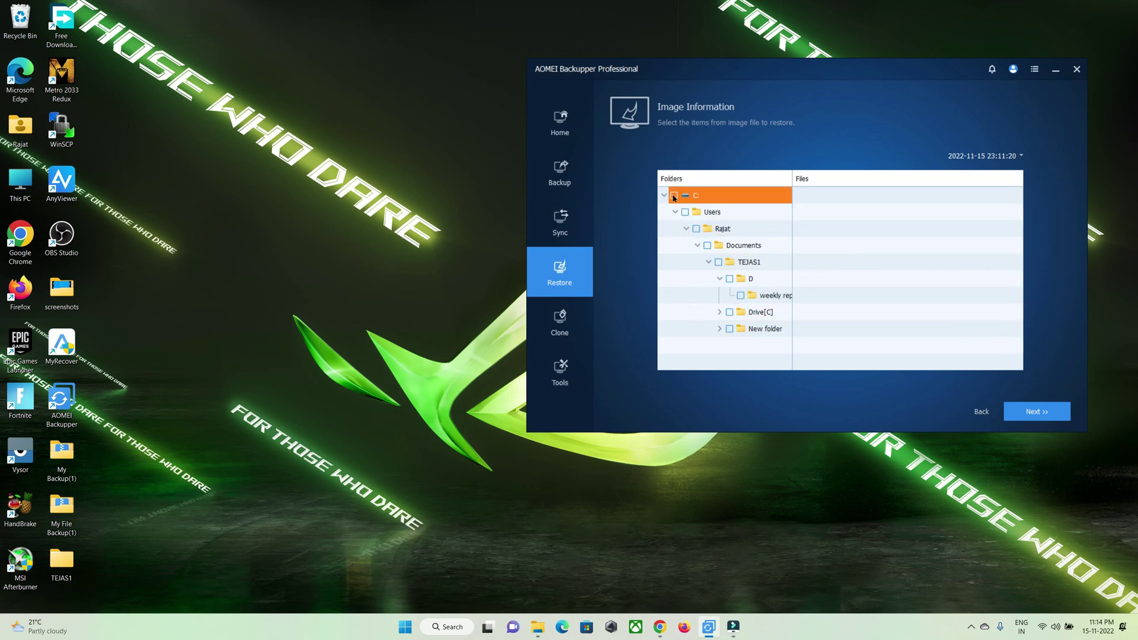
{"action": "left_click", "coordinate": [739, 296]}
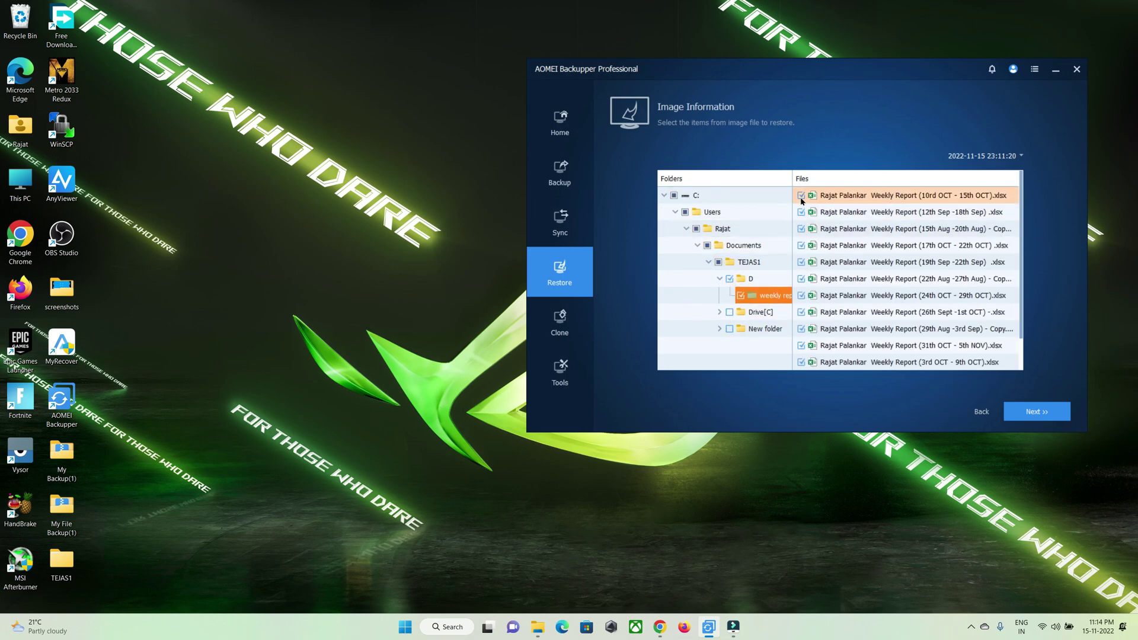
{"action": "left_click", "coordinate": [802, 197]}
- Choose only the 19th Sep -22th Sep weekly report and restore it to a new location, the My File Backup(1) folder on the Desktop
{"action": "left_click", "coordinate": [802, 262]}
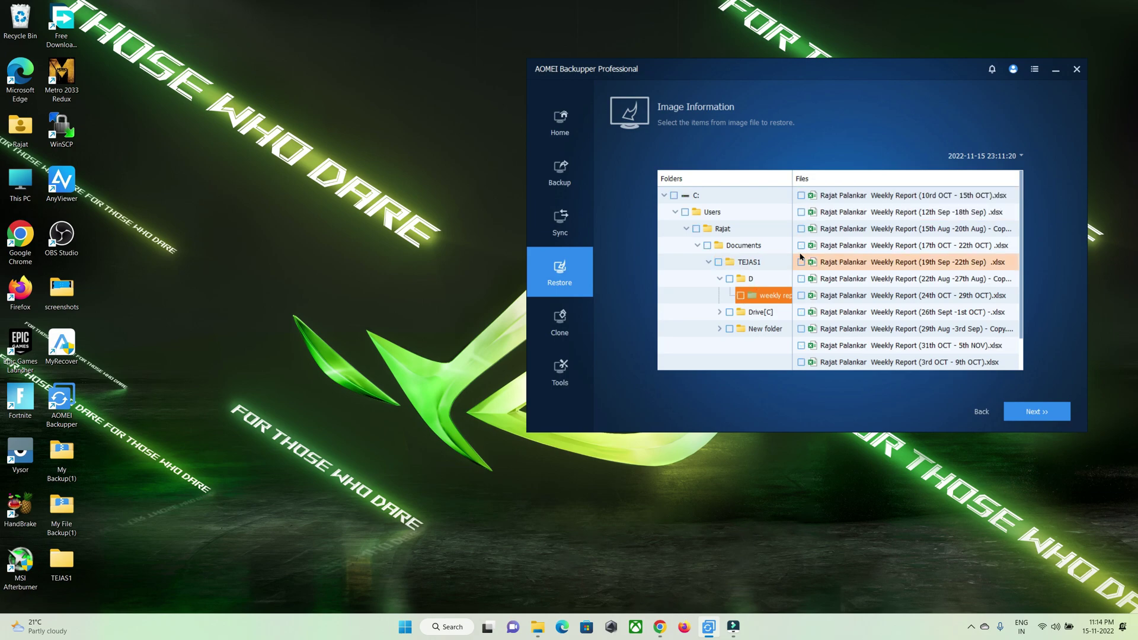
{"action": "left_click", "coordinate": [1028, 415]}
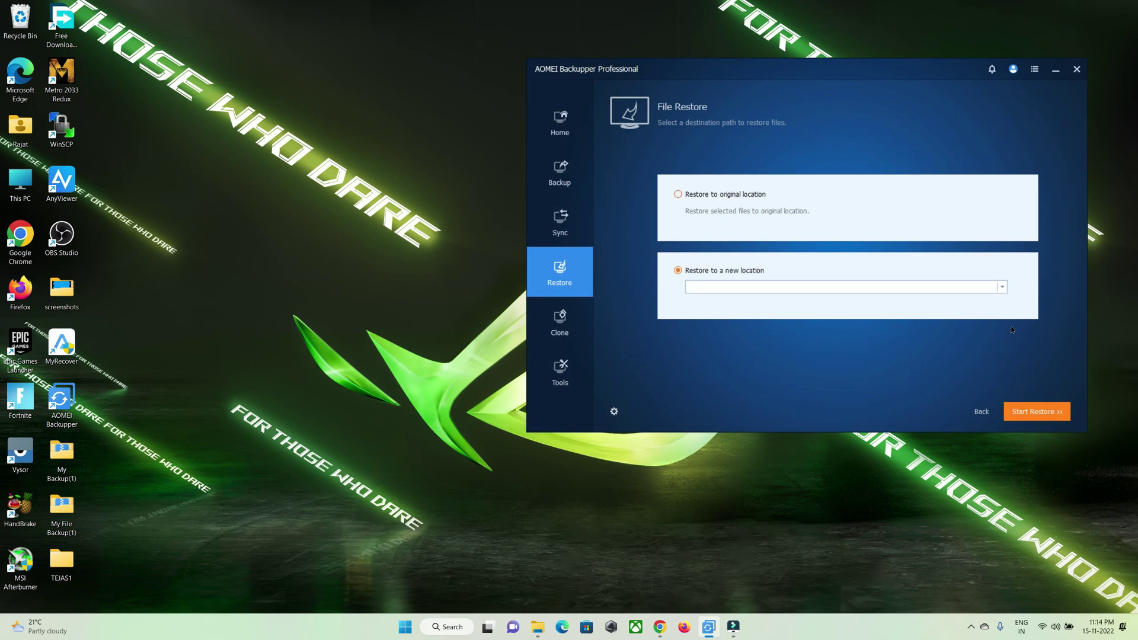
{"action": "left_click", "coordinate": [1002, 289]}
{"action": "left_click", "coordinate": [744, 299]}
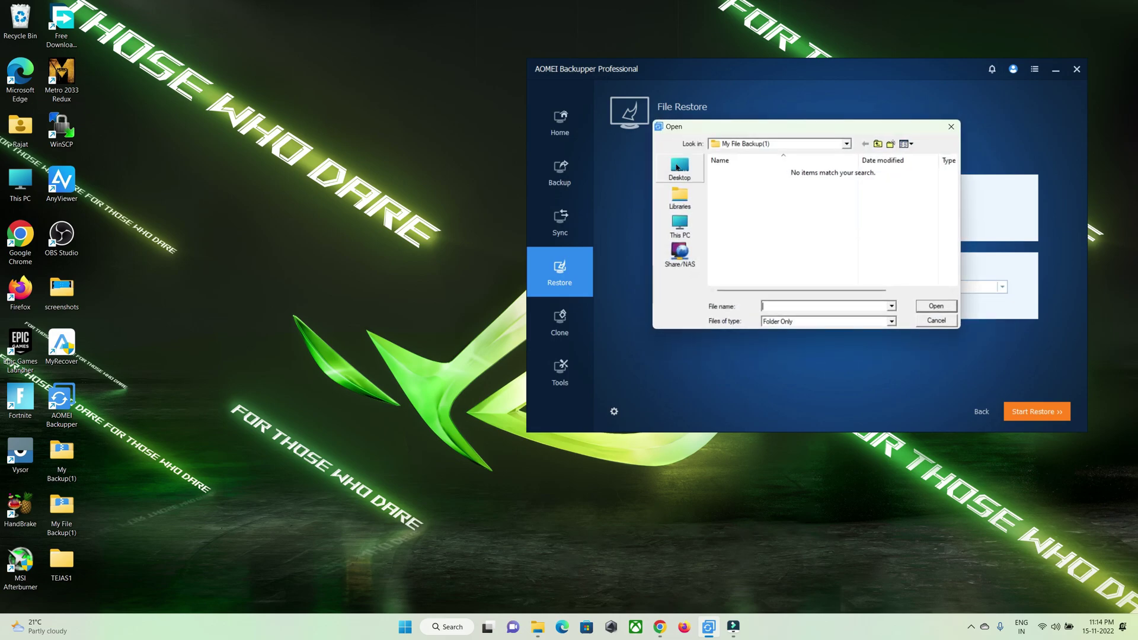
{"action": "left_click", "coordinate": [677, 170]}
{"action": "left_click", "coordinate": [948, 306]}
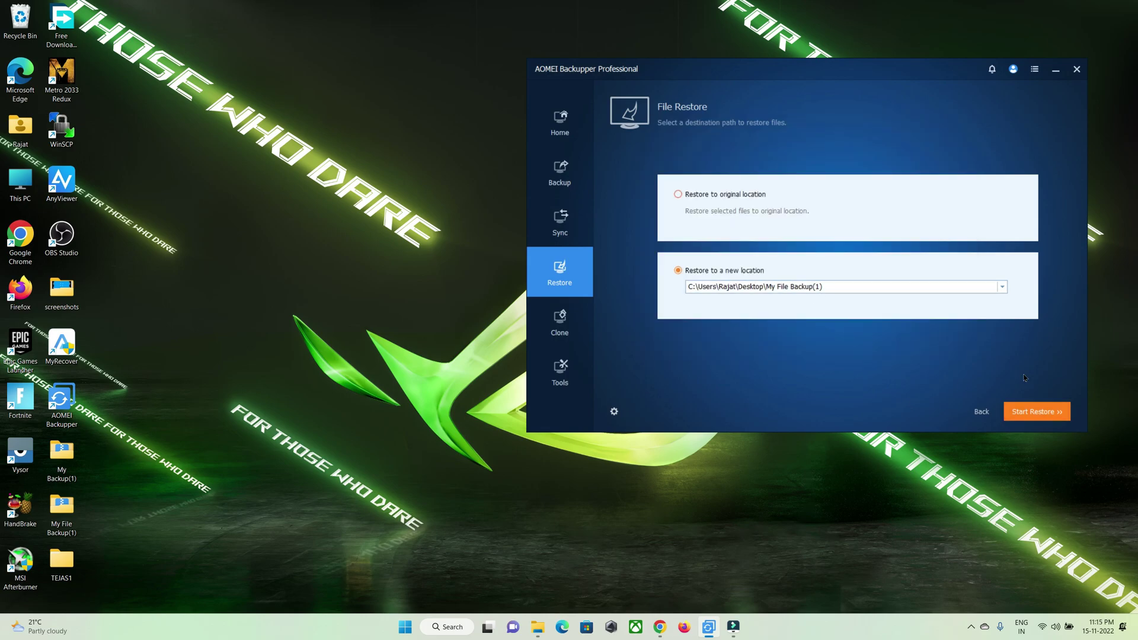
{"action": "left_click", "coordinate": [1044, 413]}
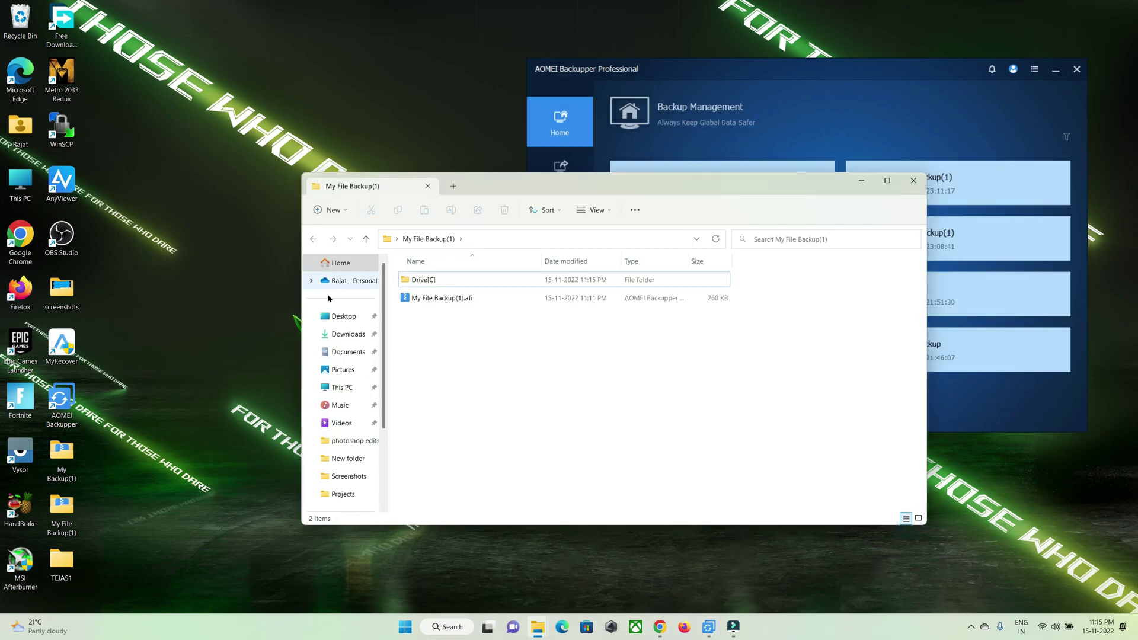
- Check the restored file in the weekly repport folder under Drive[C], close the folder window and move the backup program to mid-desktop
{"action": "left_click", "coordinate": [430, 279]}
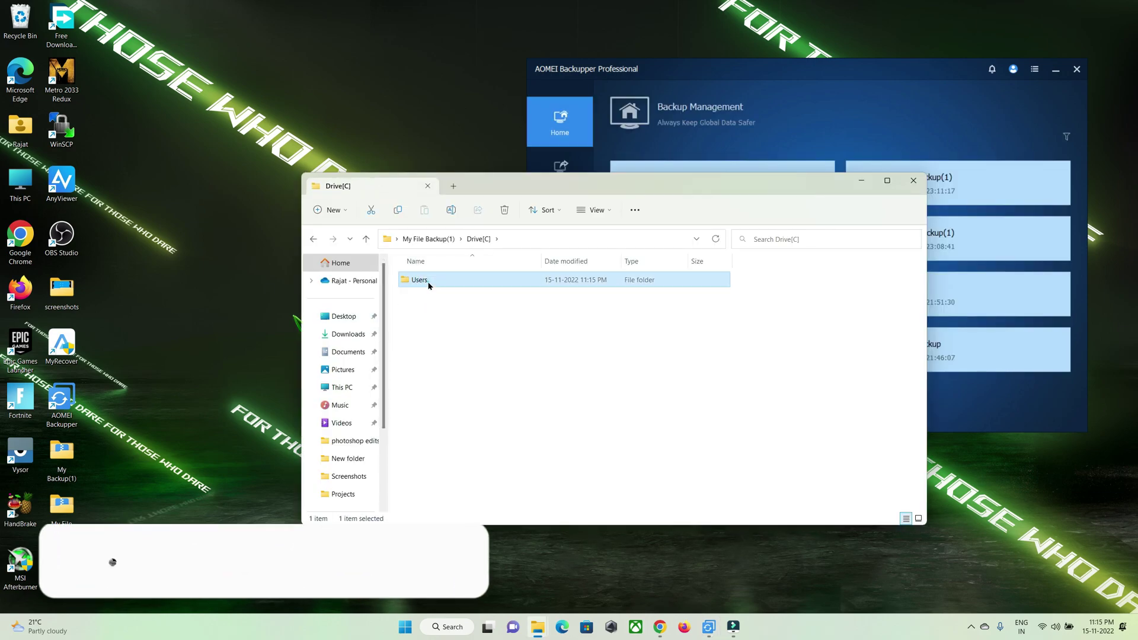
{"action": "double_click", "coordinate": [429, 279]}
{"action": "double_click", "coordinate": [427, 280]}
{"action": "double_click", "coordinate": [431, 281]}
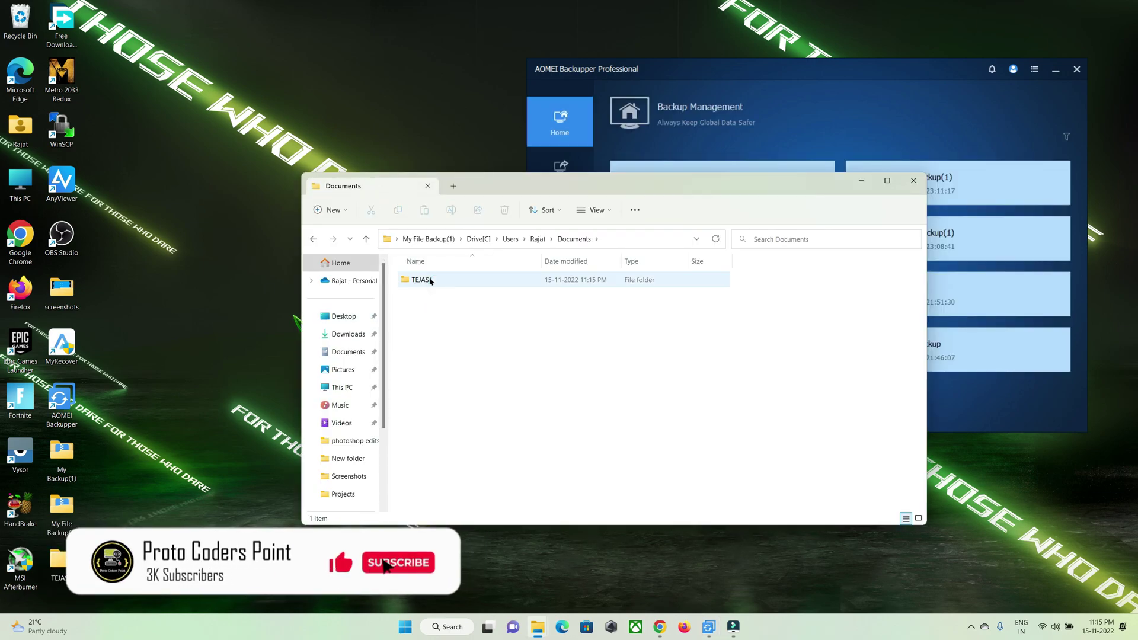
{"action": "double_click", "coordinate": [429, 278]}
{"action": "double_click", "coordinate": [423, 279]}
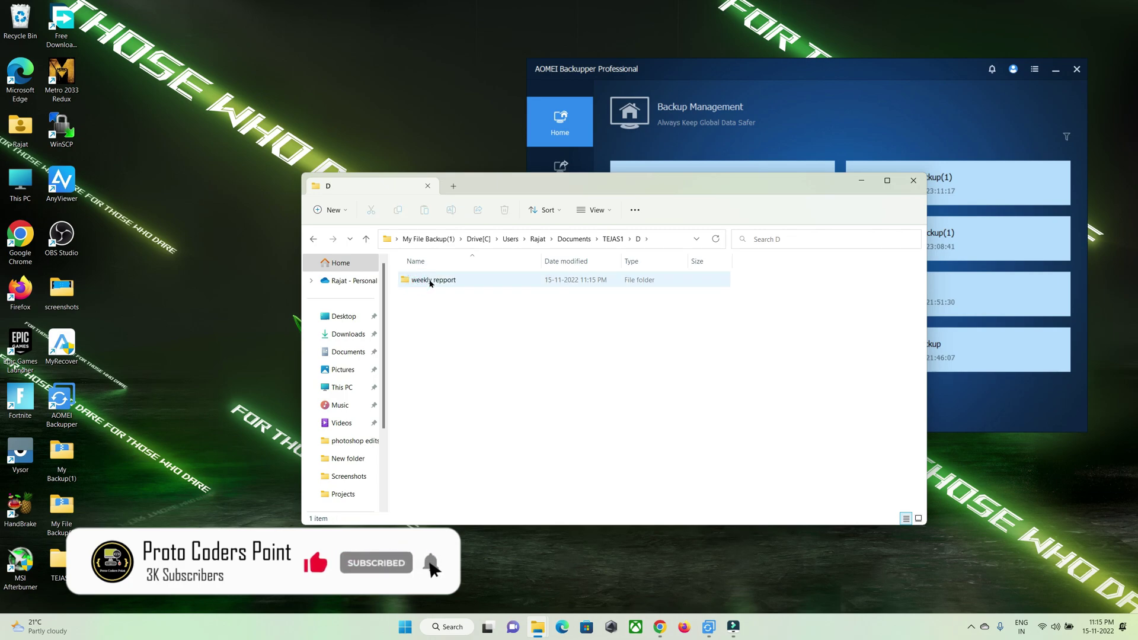
{"action": "double_click", "coordinate": [418, 281]}
{"action": "left_click", "coordinate": [459, 281]}
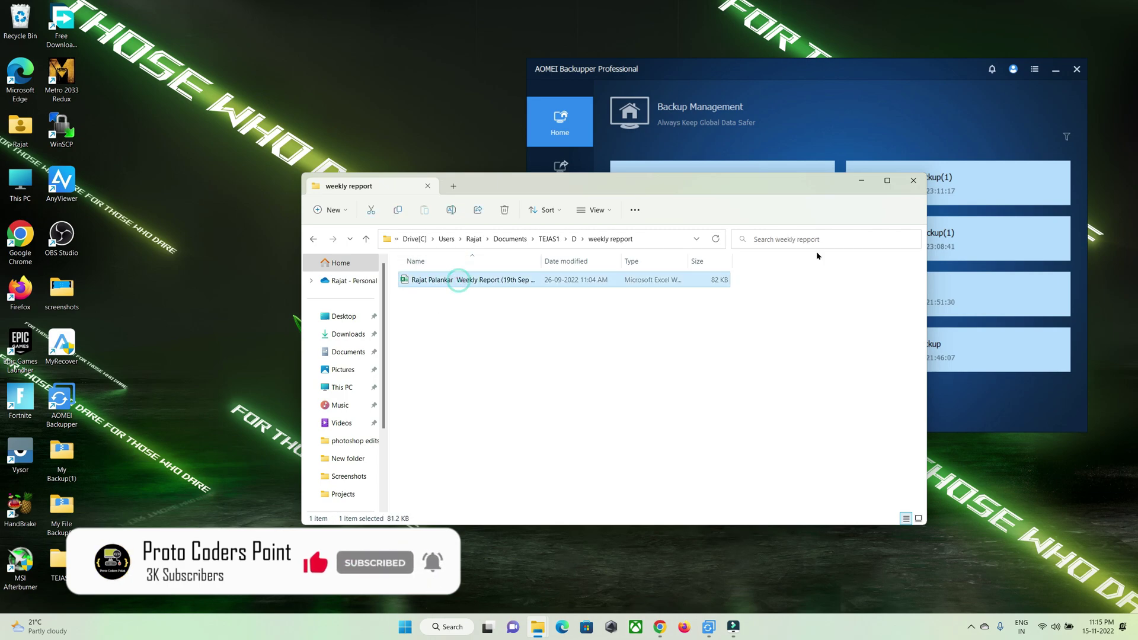
{"action": "left_click", "coordinate": [914, 180]}
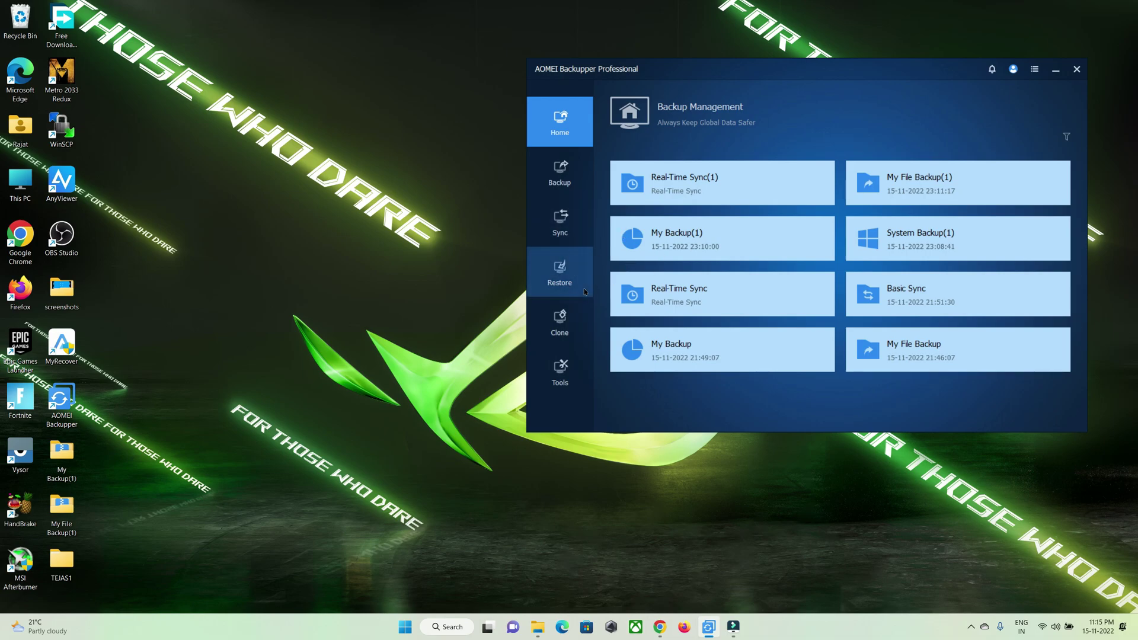
{"action": "left_click_drag", "start_coordinate": [920, 75], "coordinate": [664, 140]}
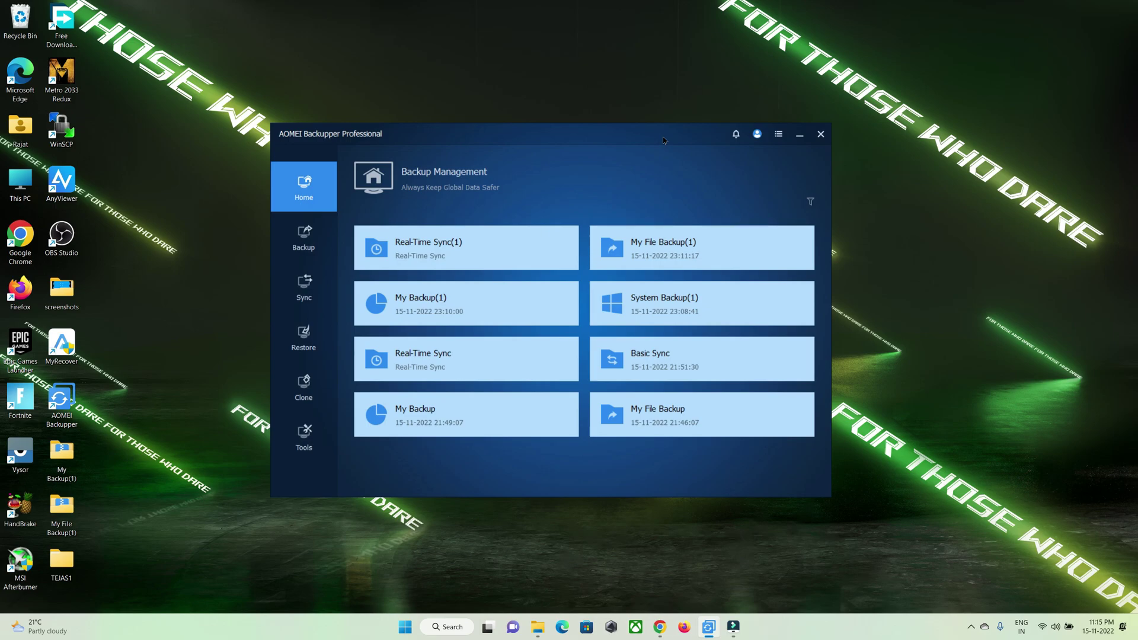